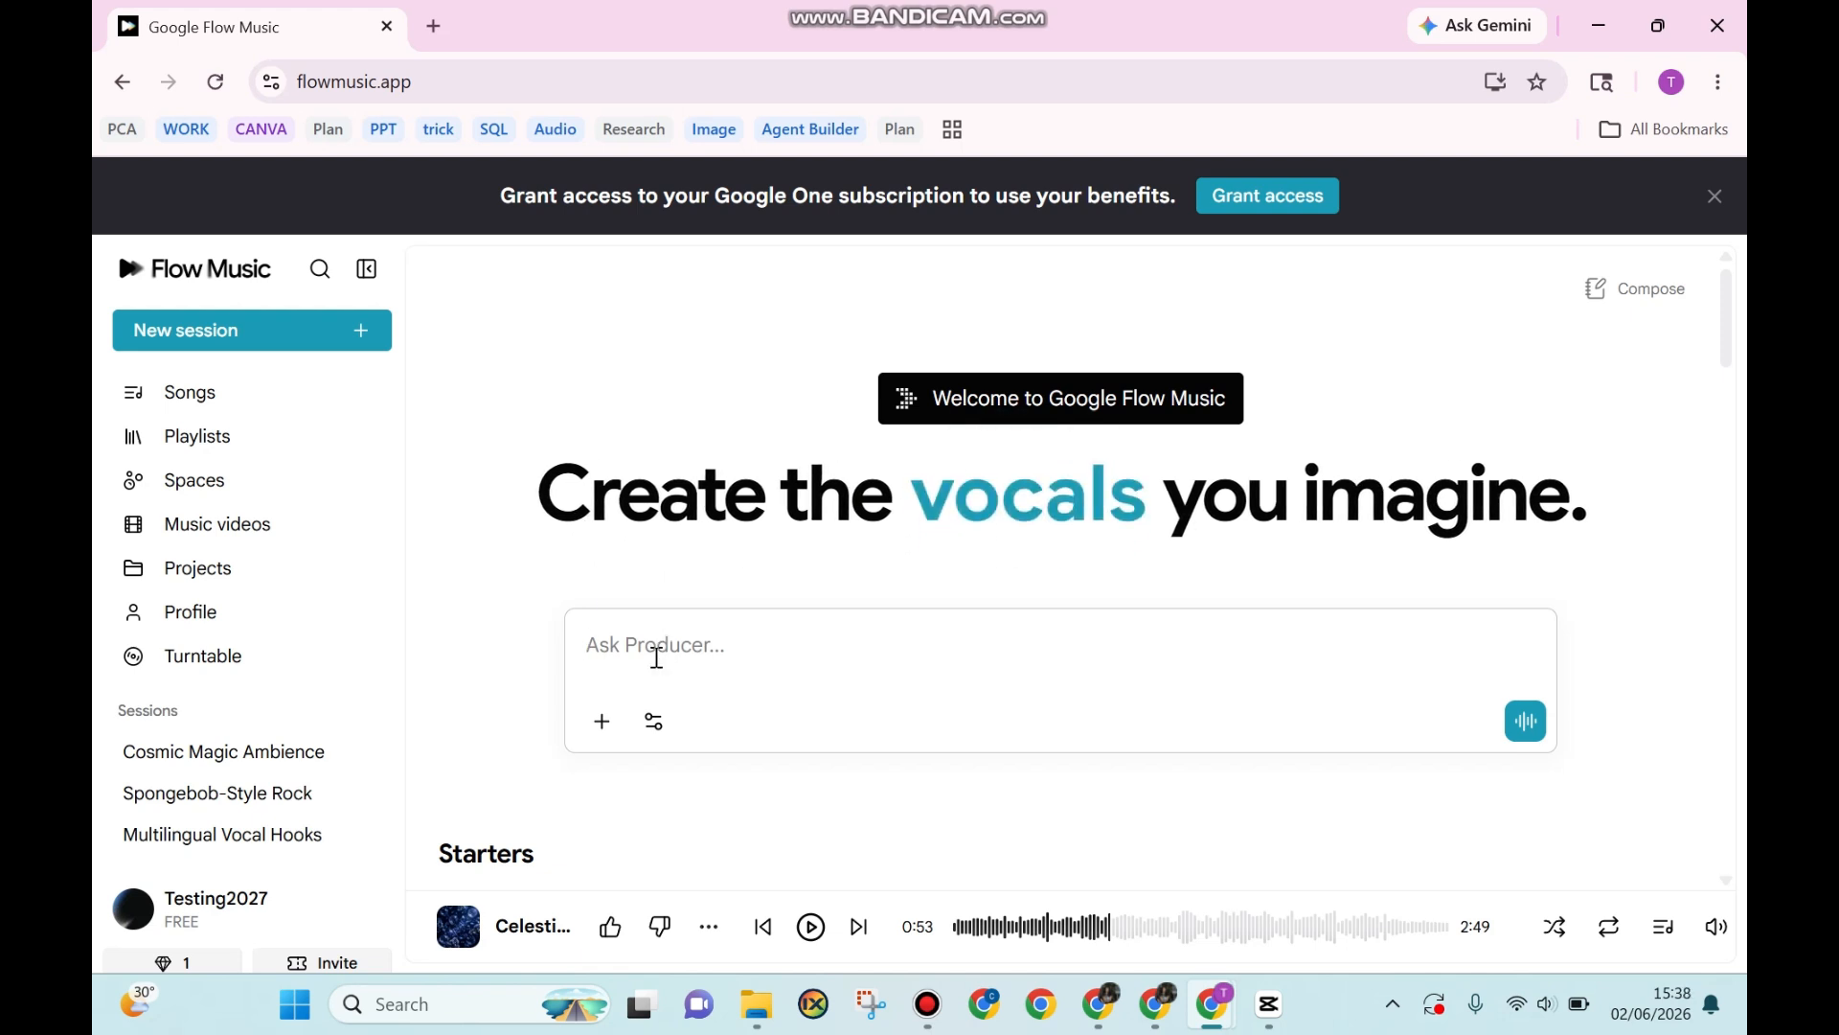
Generate music from the prompt "Create the ambience music that sounds magical and suitable for the milkyway, sky, and space content"
{"action": "type", "text": "Create the ambience music that sounds magical and suitable for the milkyway, sky, and space content"}
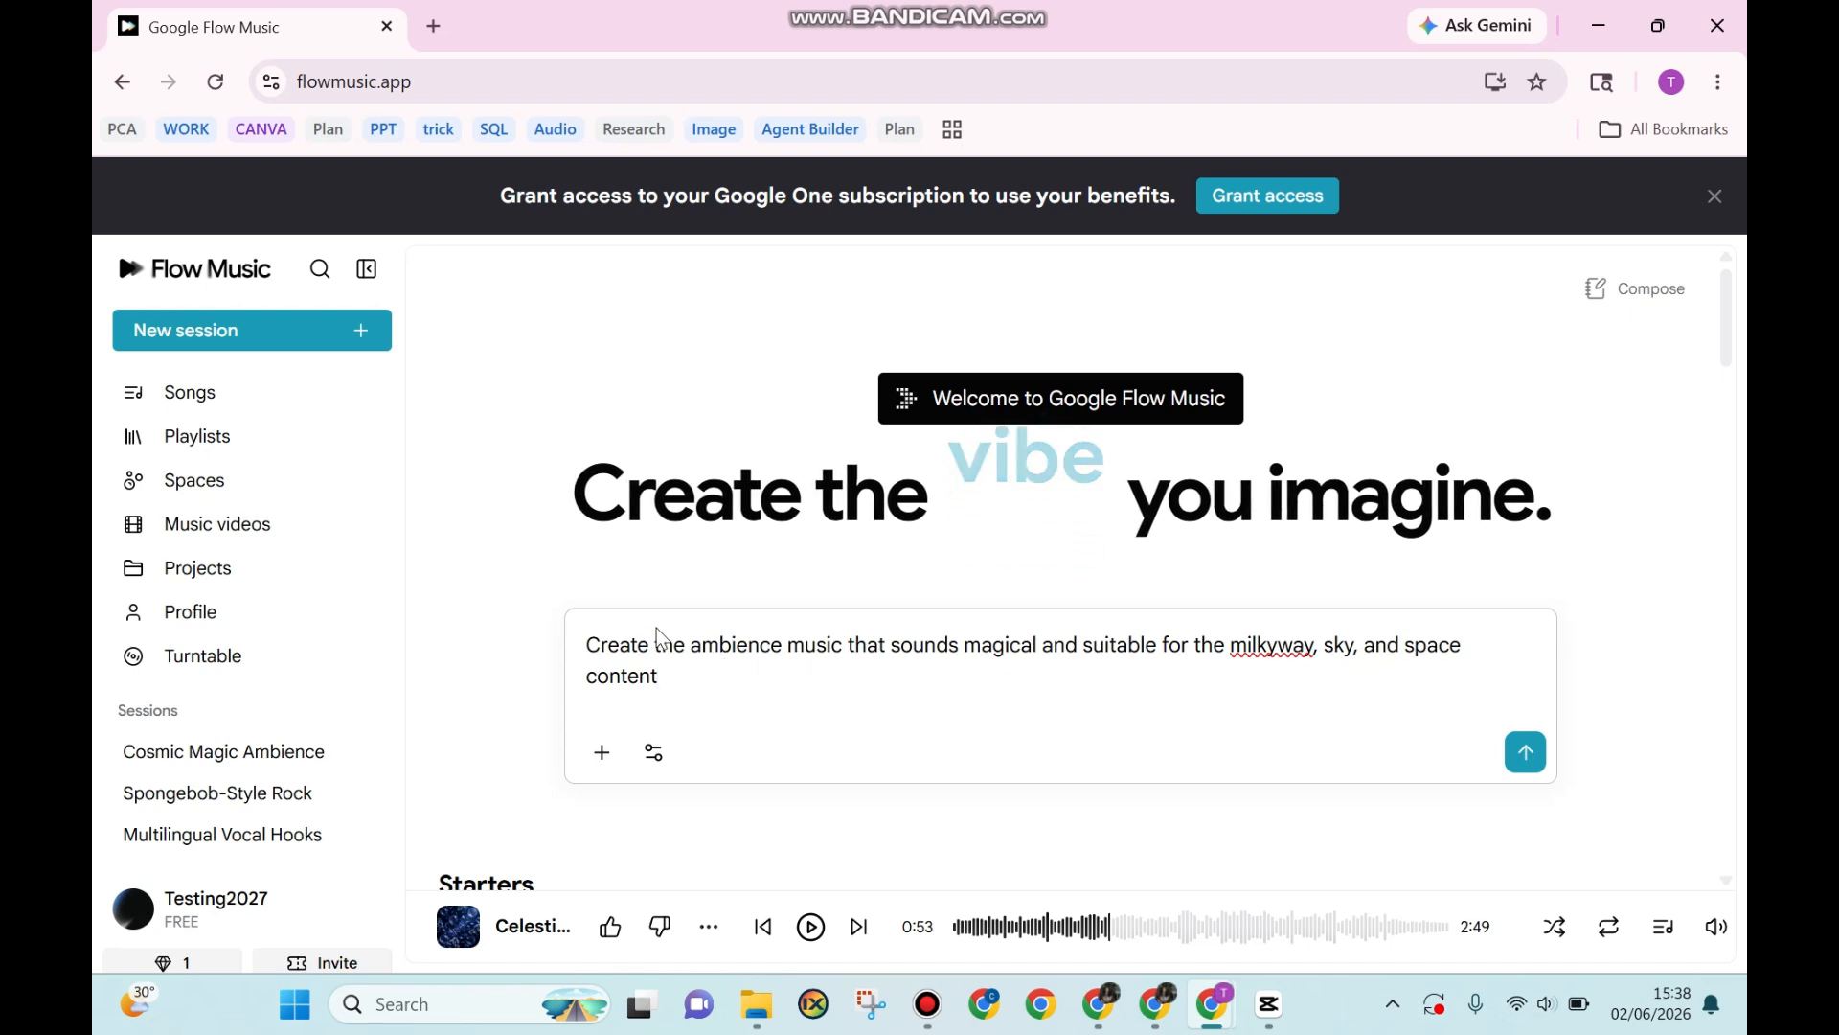
{"action": "left_click", "coordinate": [1525, 757]}
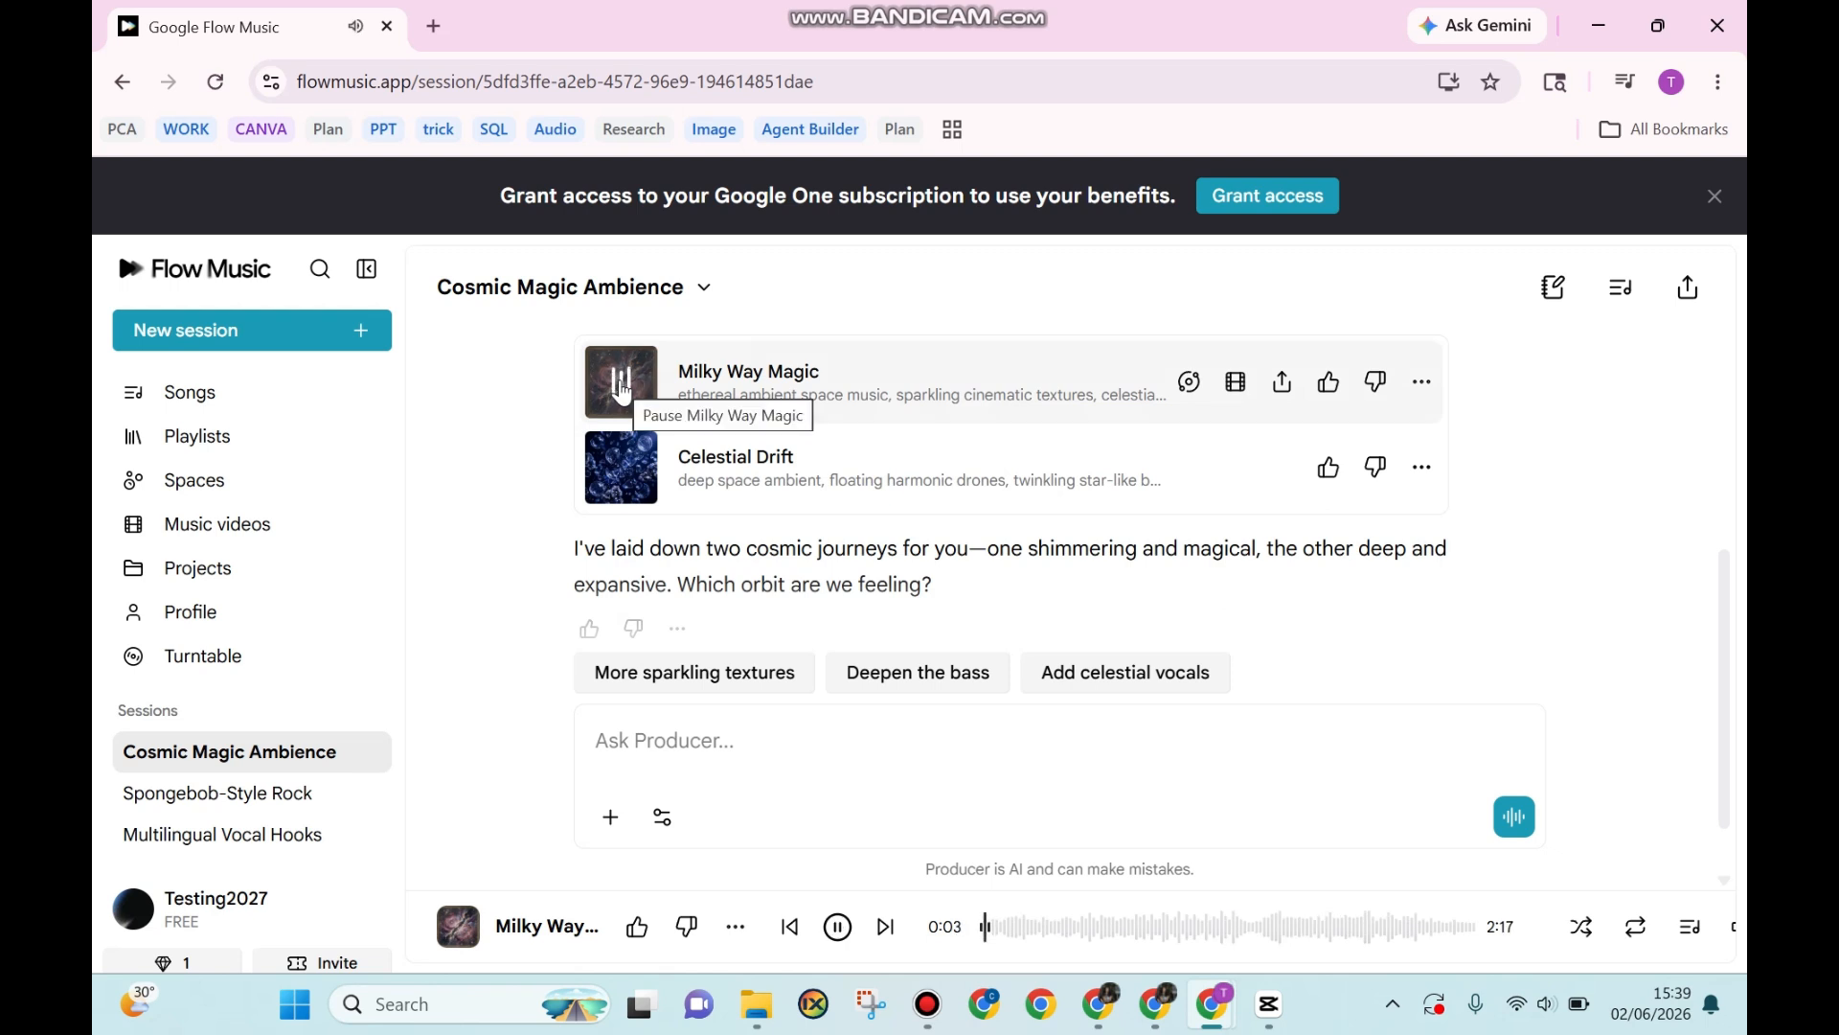
Pause the Milky Way Magic track and play the Celestial Drift track instead
{"action": "left_click", "coordinate": [621, 385]}
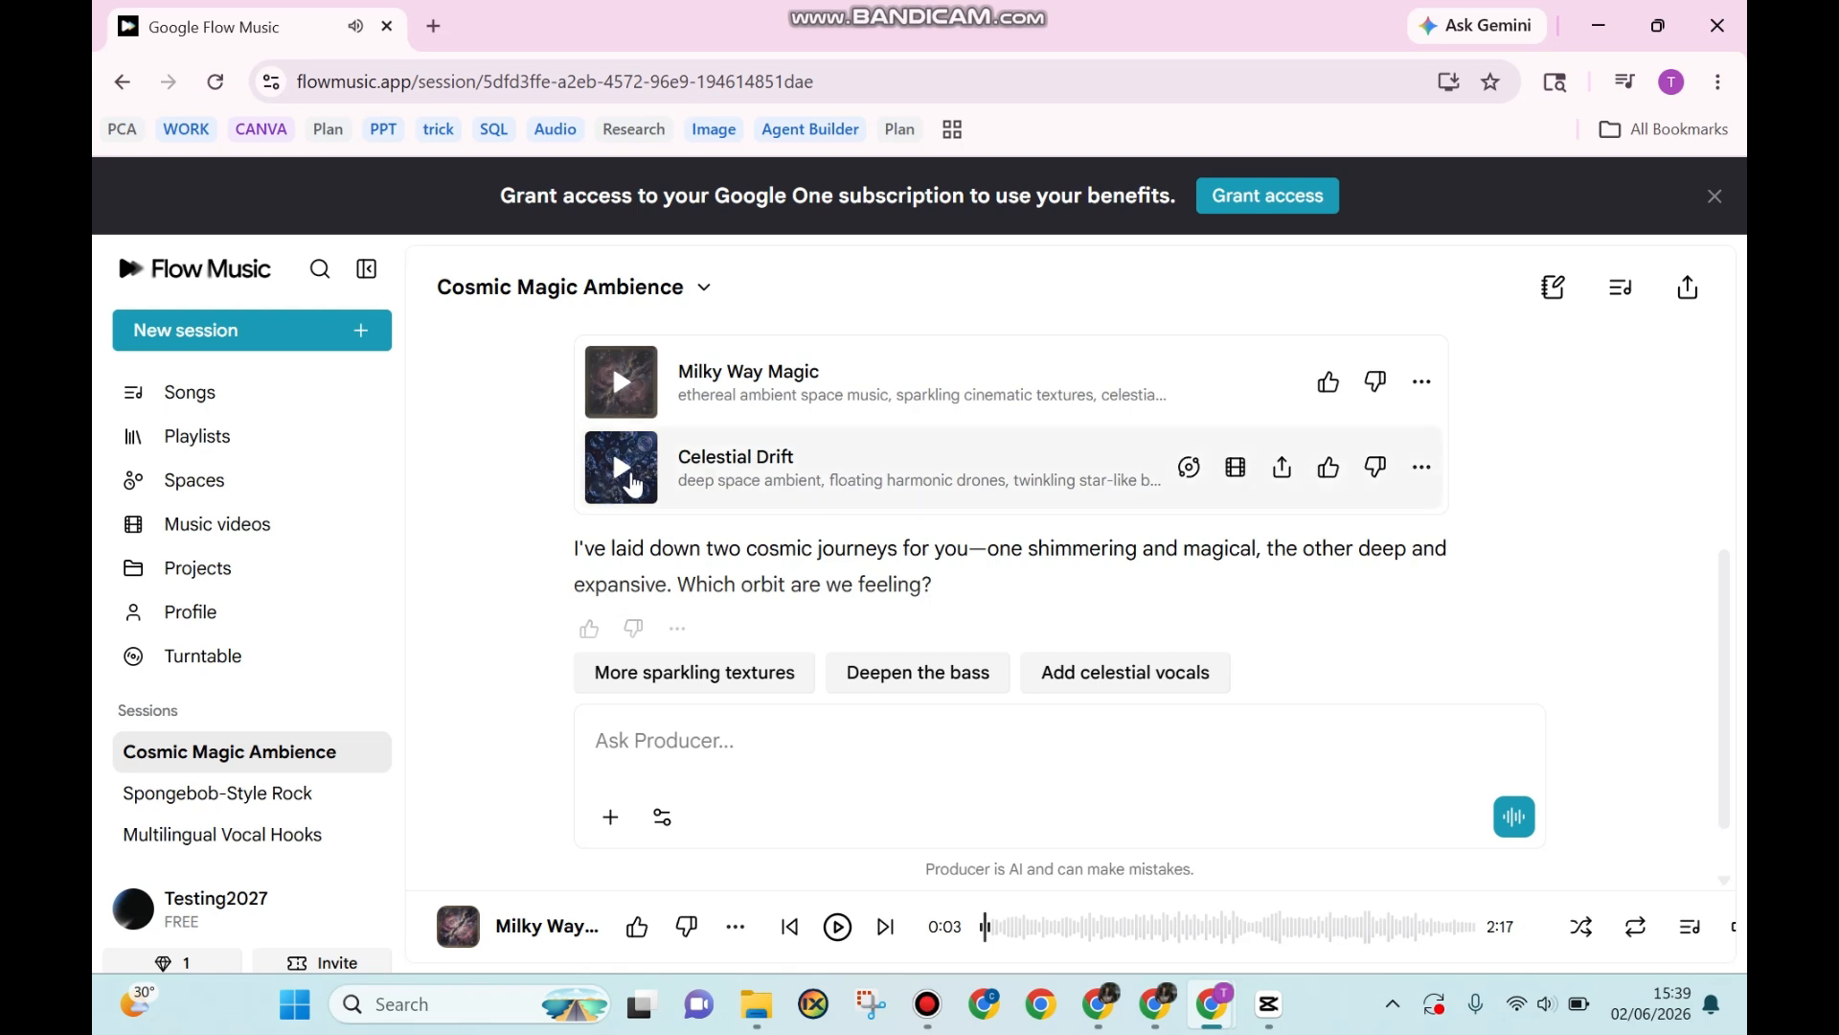
{"action": "left_click", "coordinate": [634, 485]}
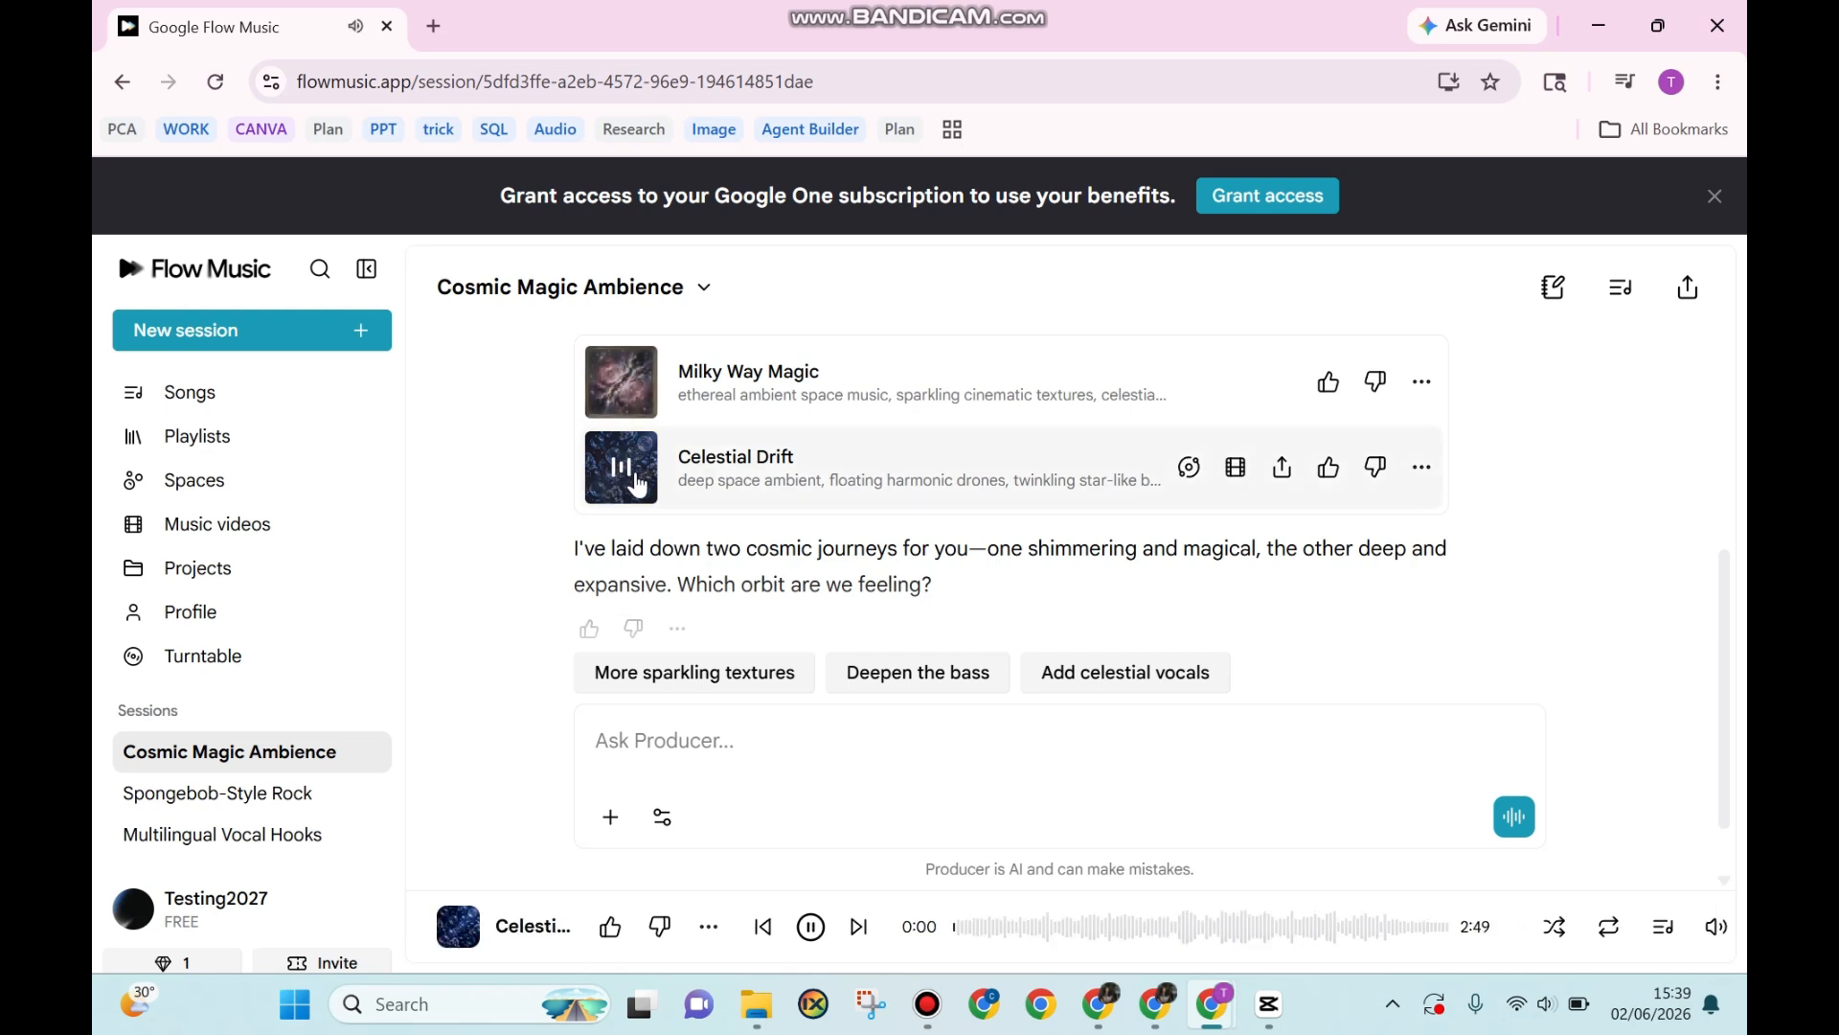
{"action": "left_click", "coordinate": [637, 486]}
{"action": "left_click", "coordinate": [624, 469]}
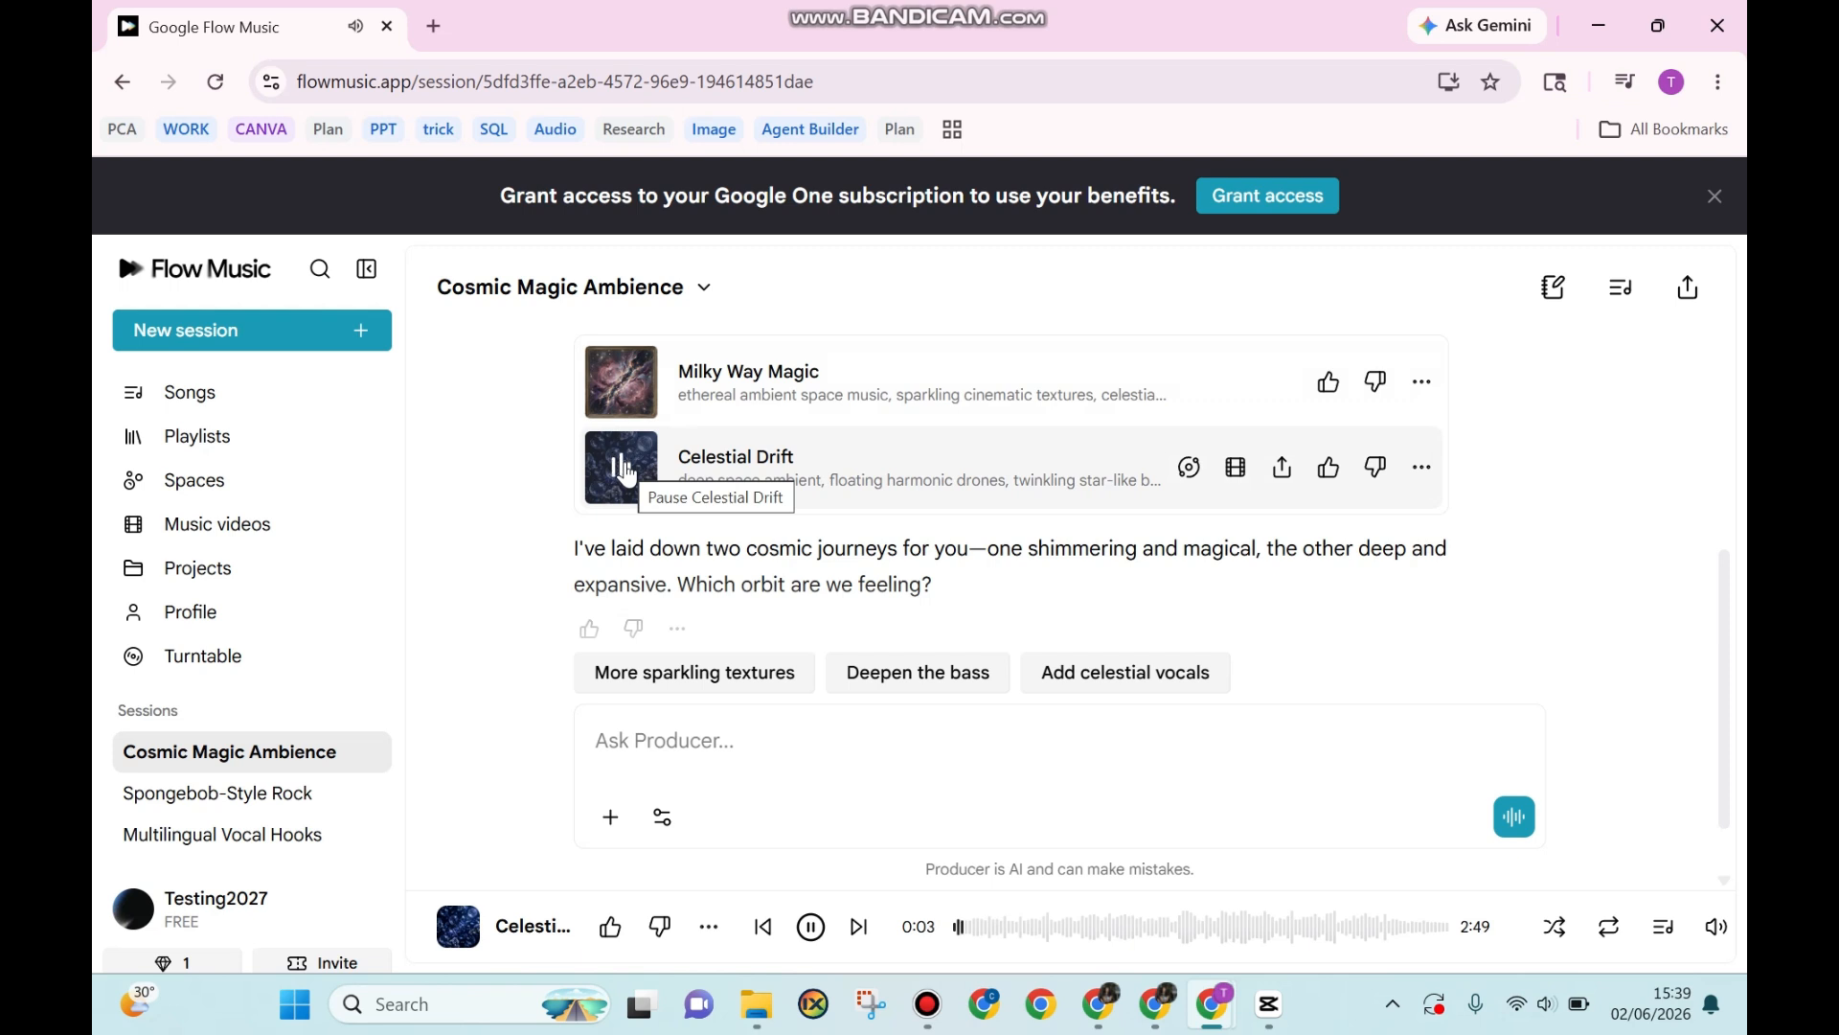
Preview Celestial Drift by skipping forward through its waveform in several jumps until near the end
{"action": "left_click", "coordinate": [1011, 929]}
{"action": "left_click", "coordinate": [1128, 929]}
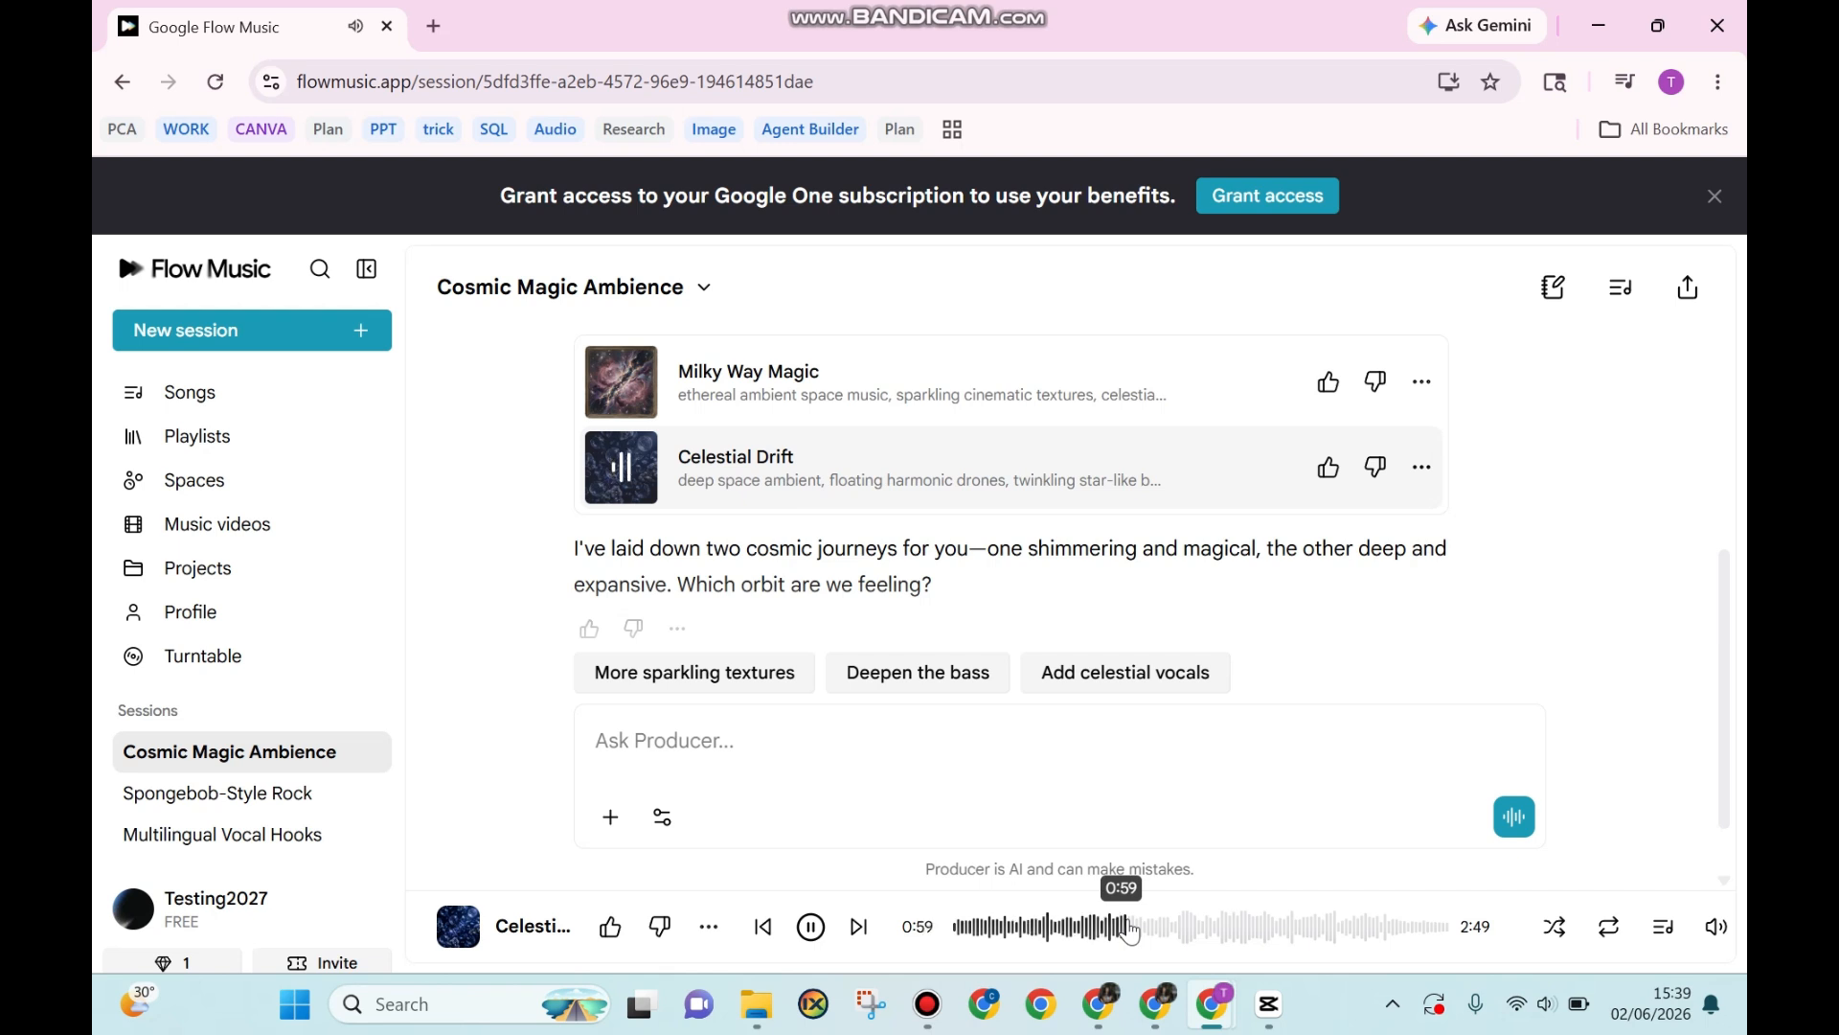
{"action": "left_click", "coordinate": [1218, 934]}
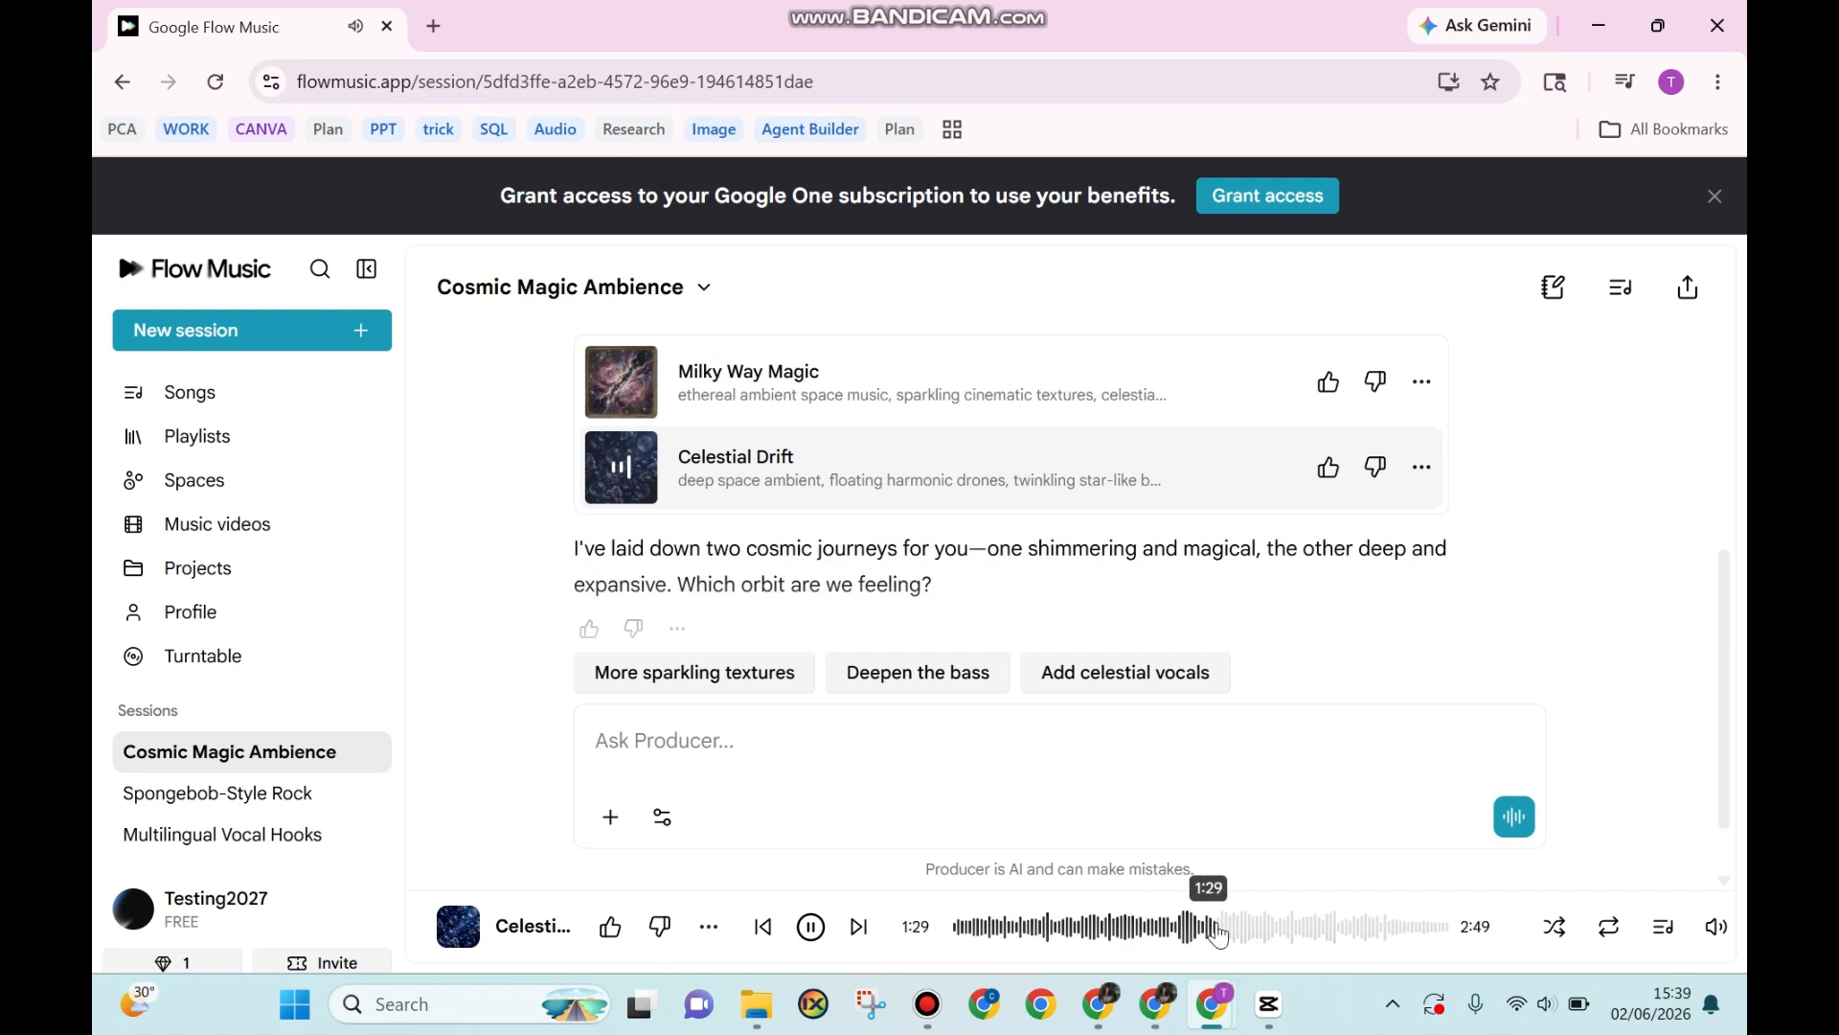
{"action": "left_click", "coordinate": [1295, 931]}
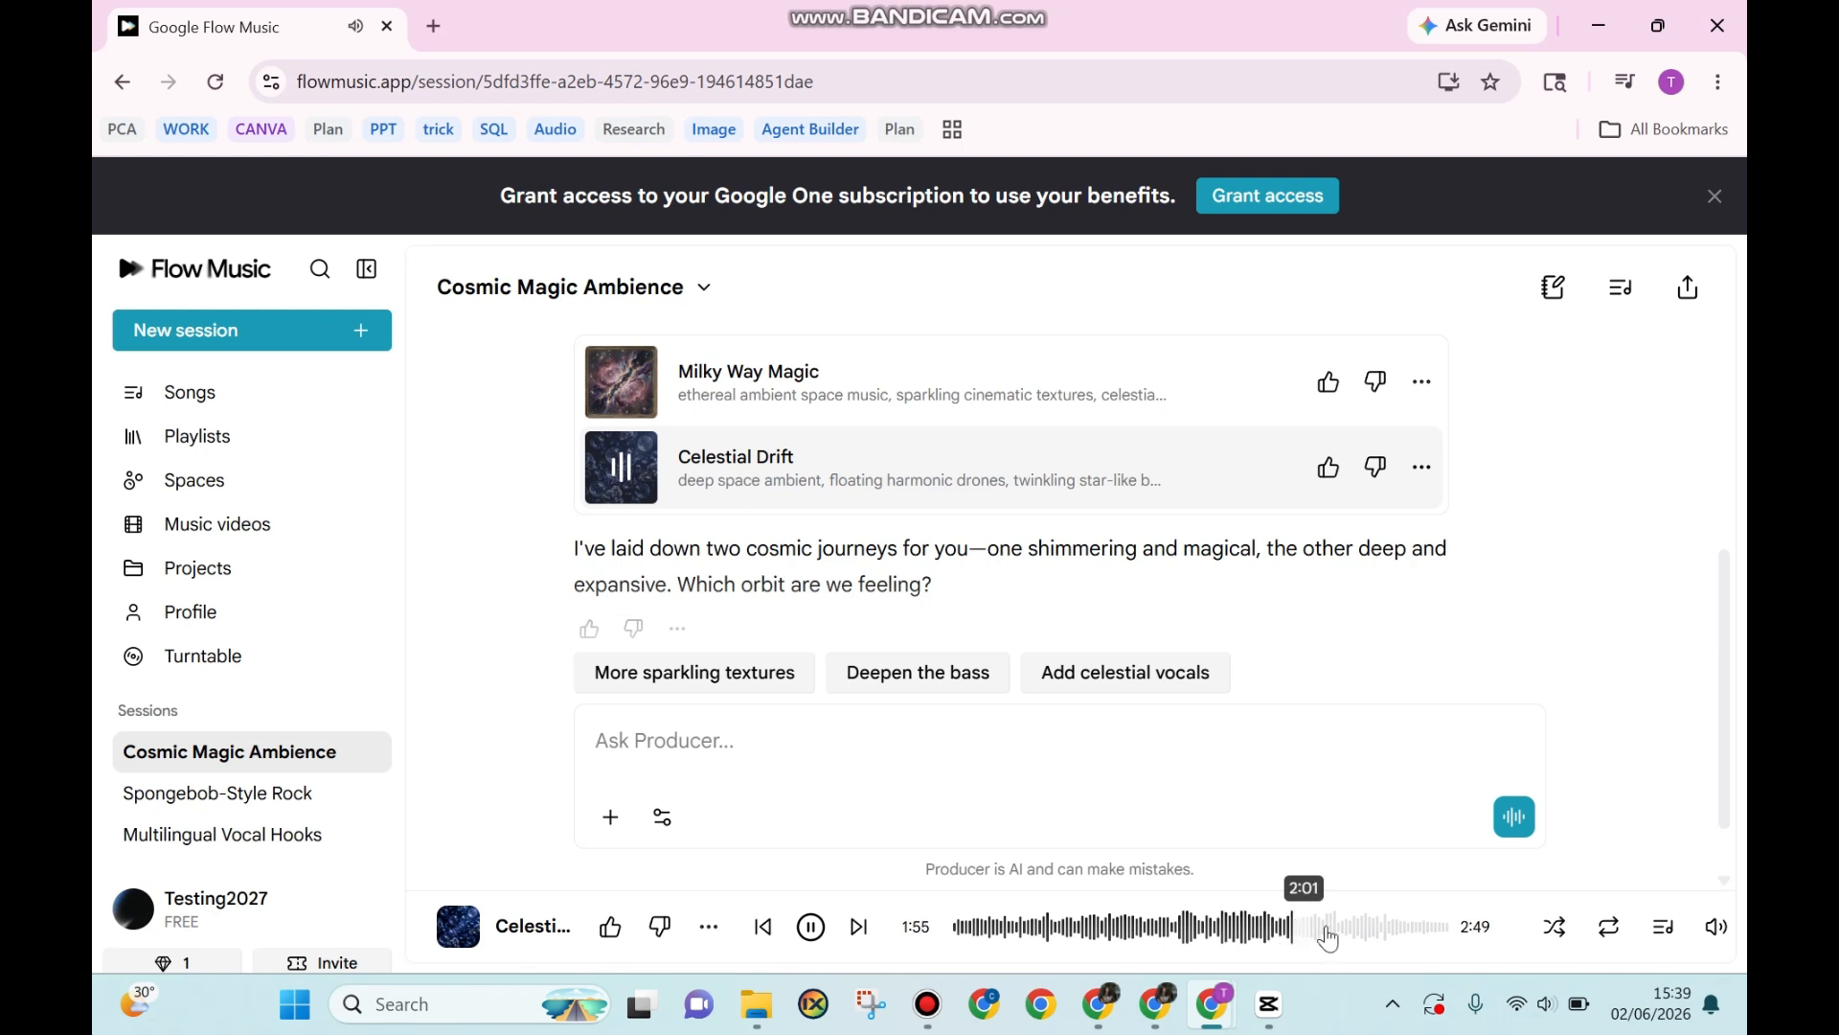
{"action": "left_click", "coordinate": [1331, 934]}
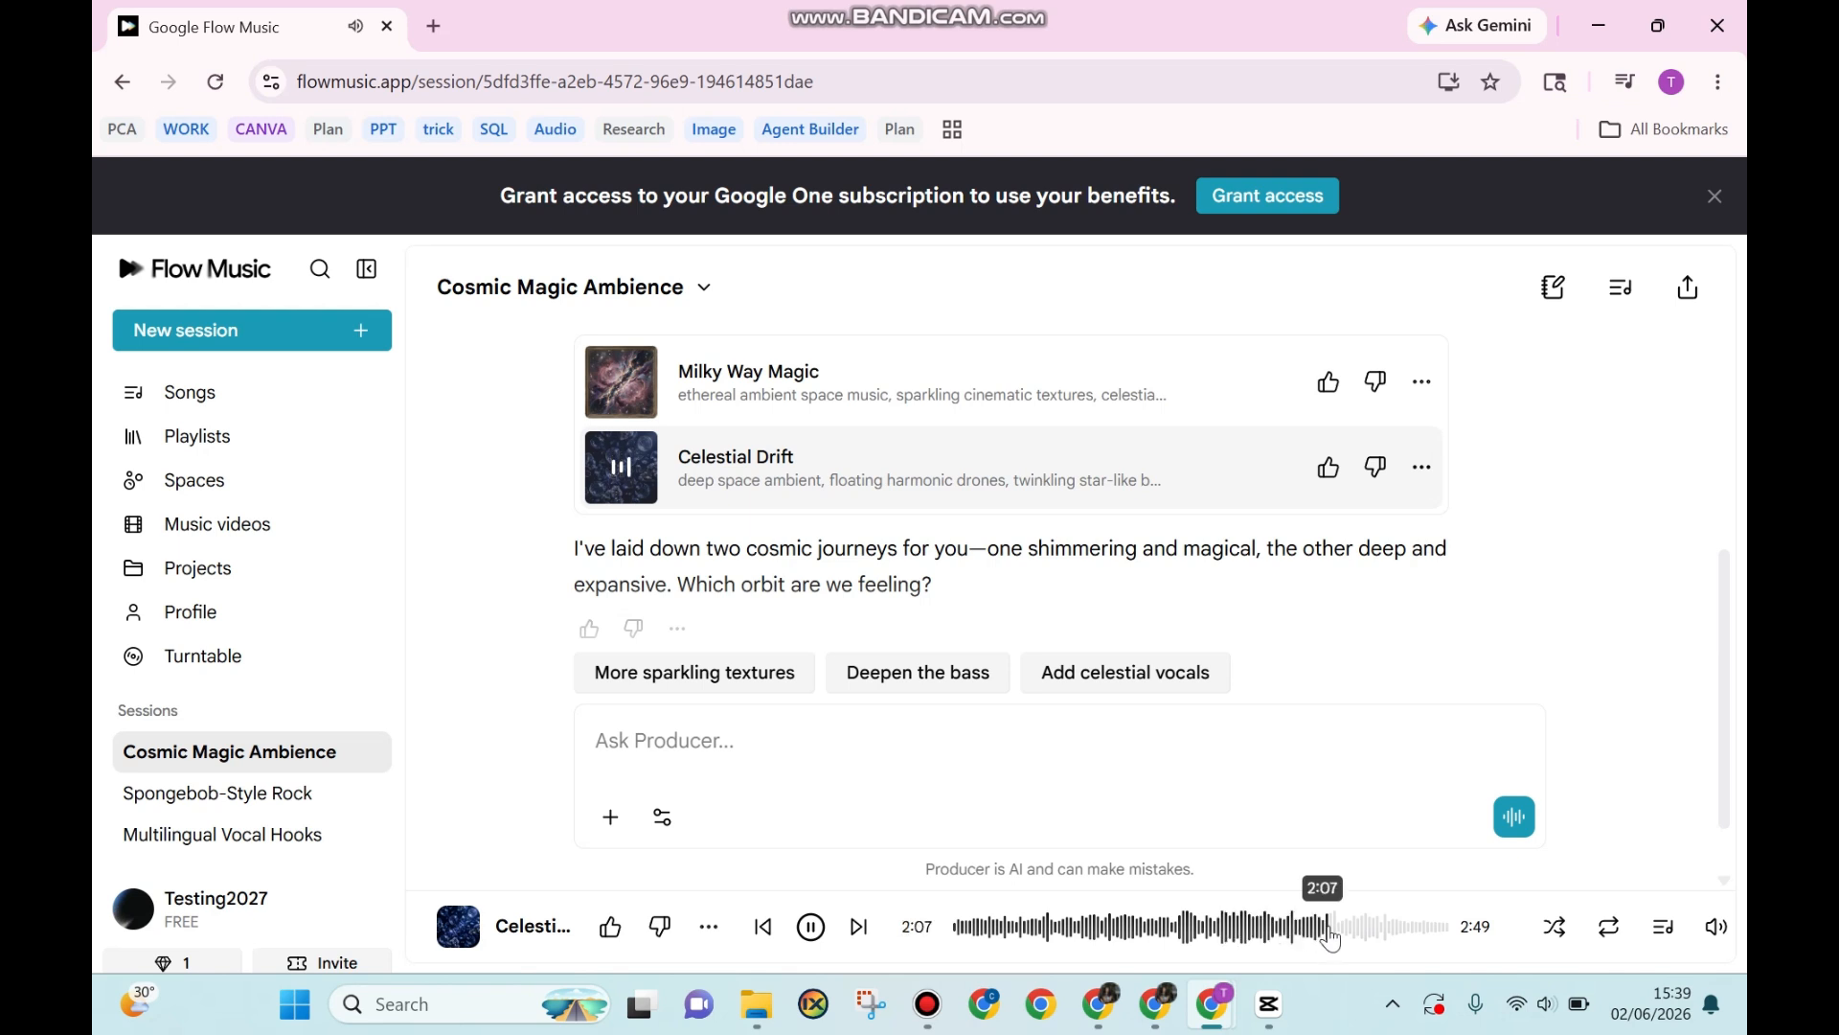
{"action": "left_click", "coordinate": [1375, 937]}
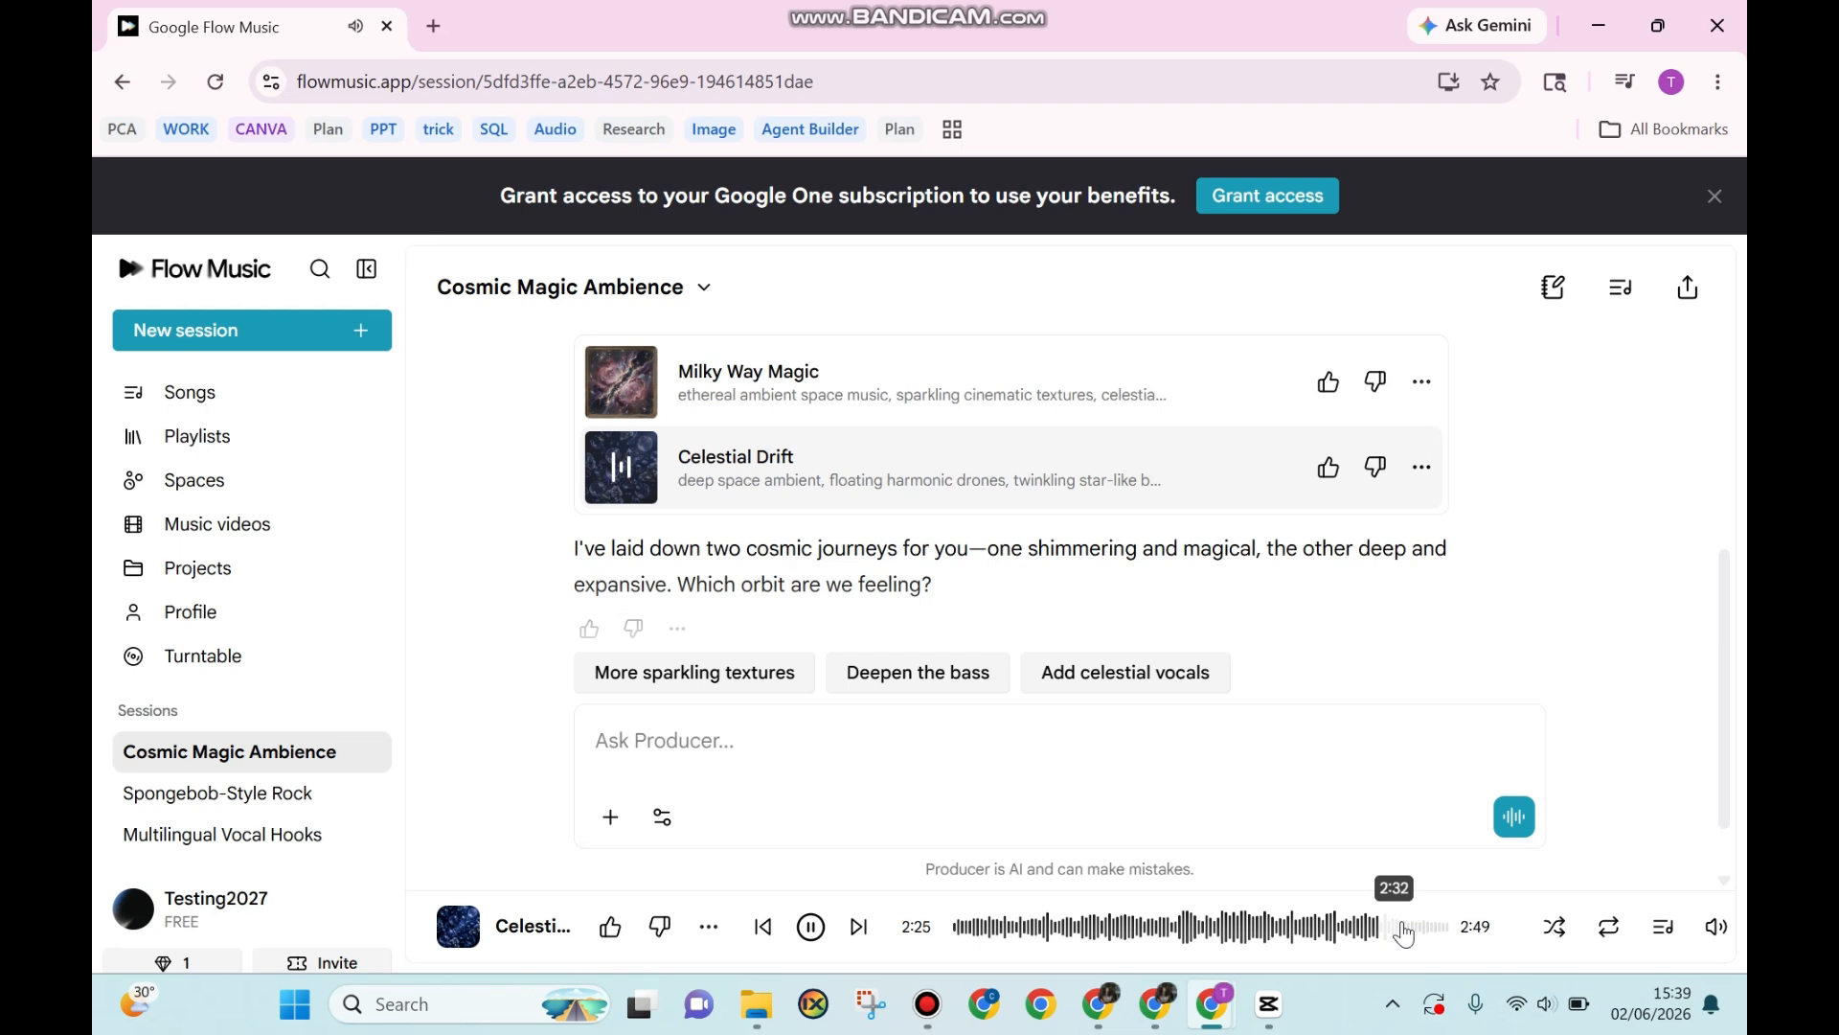
{"action": "left_click", "coordinate": [1405, 935]}
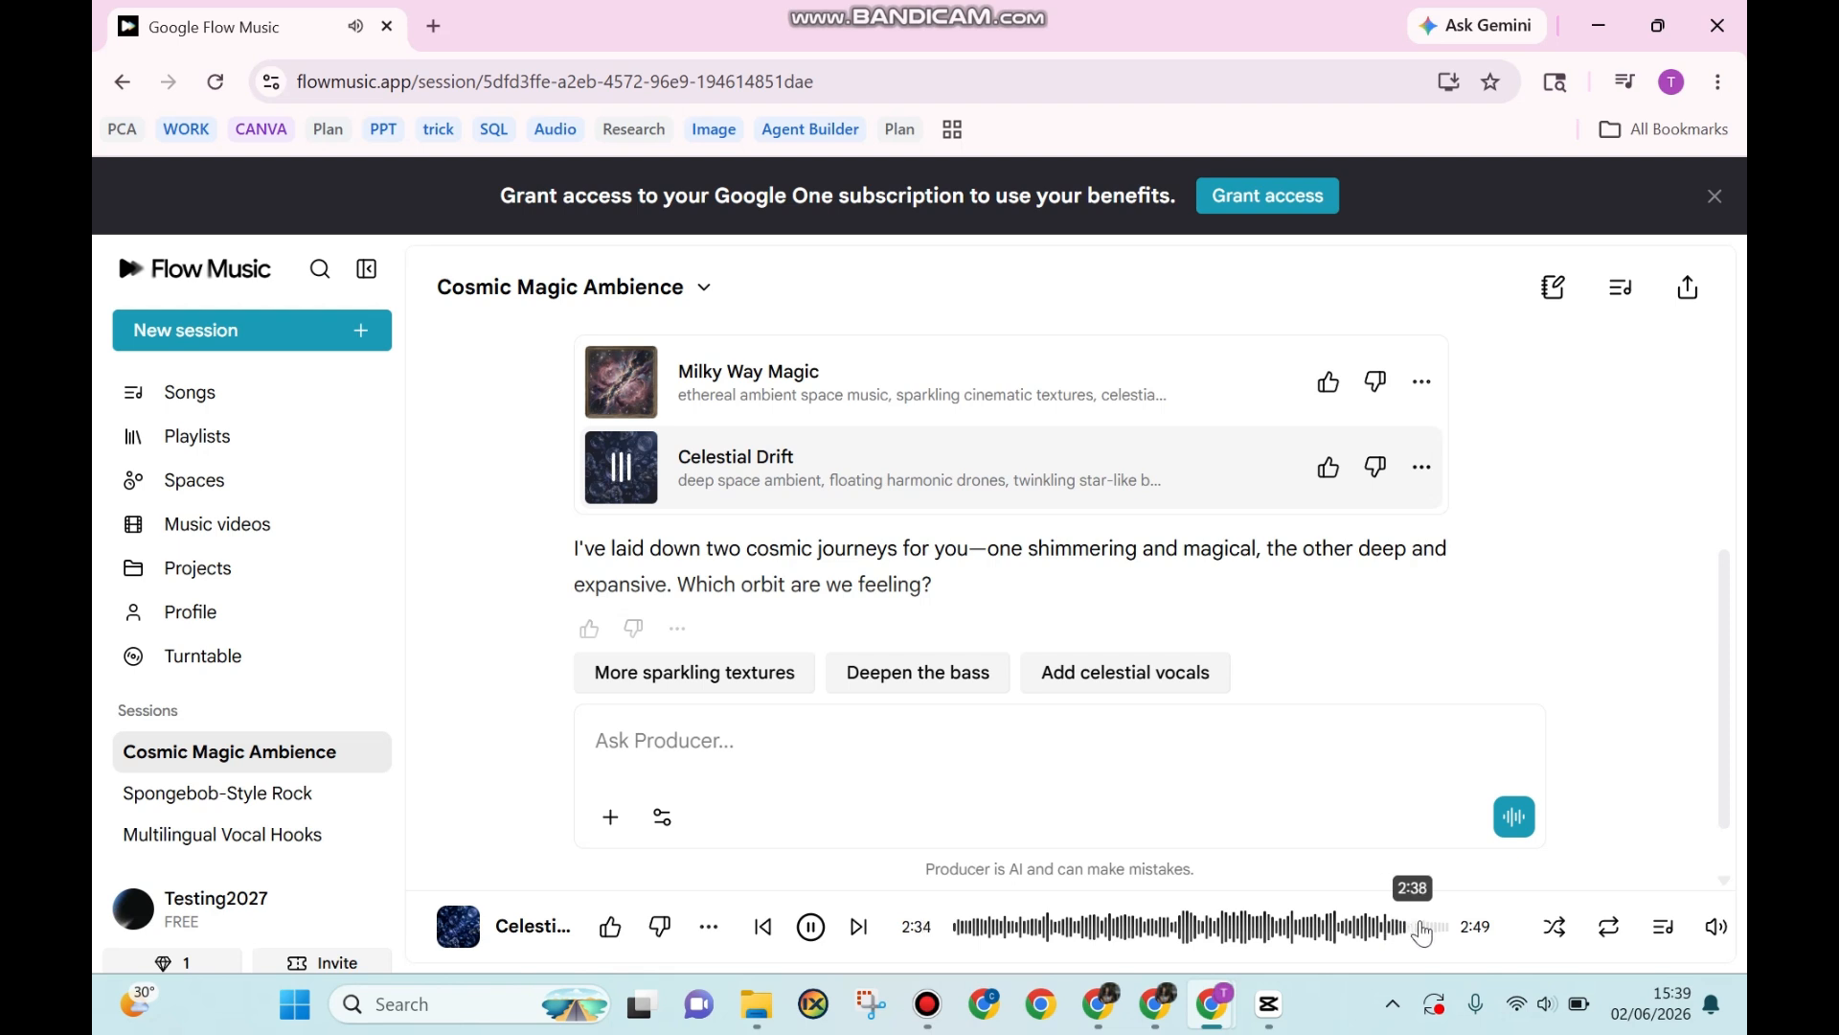
{"action": "left_click", "coordinate": [1433, 935]}
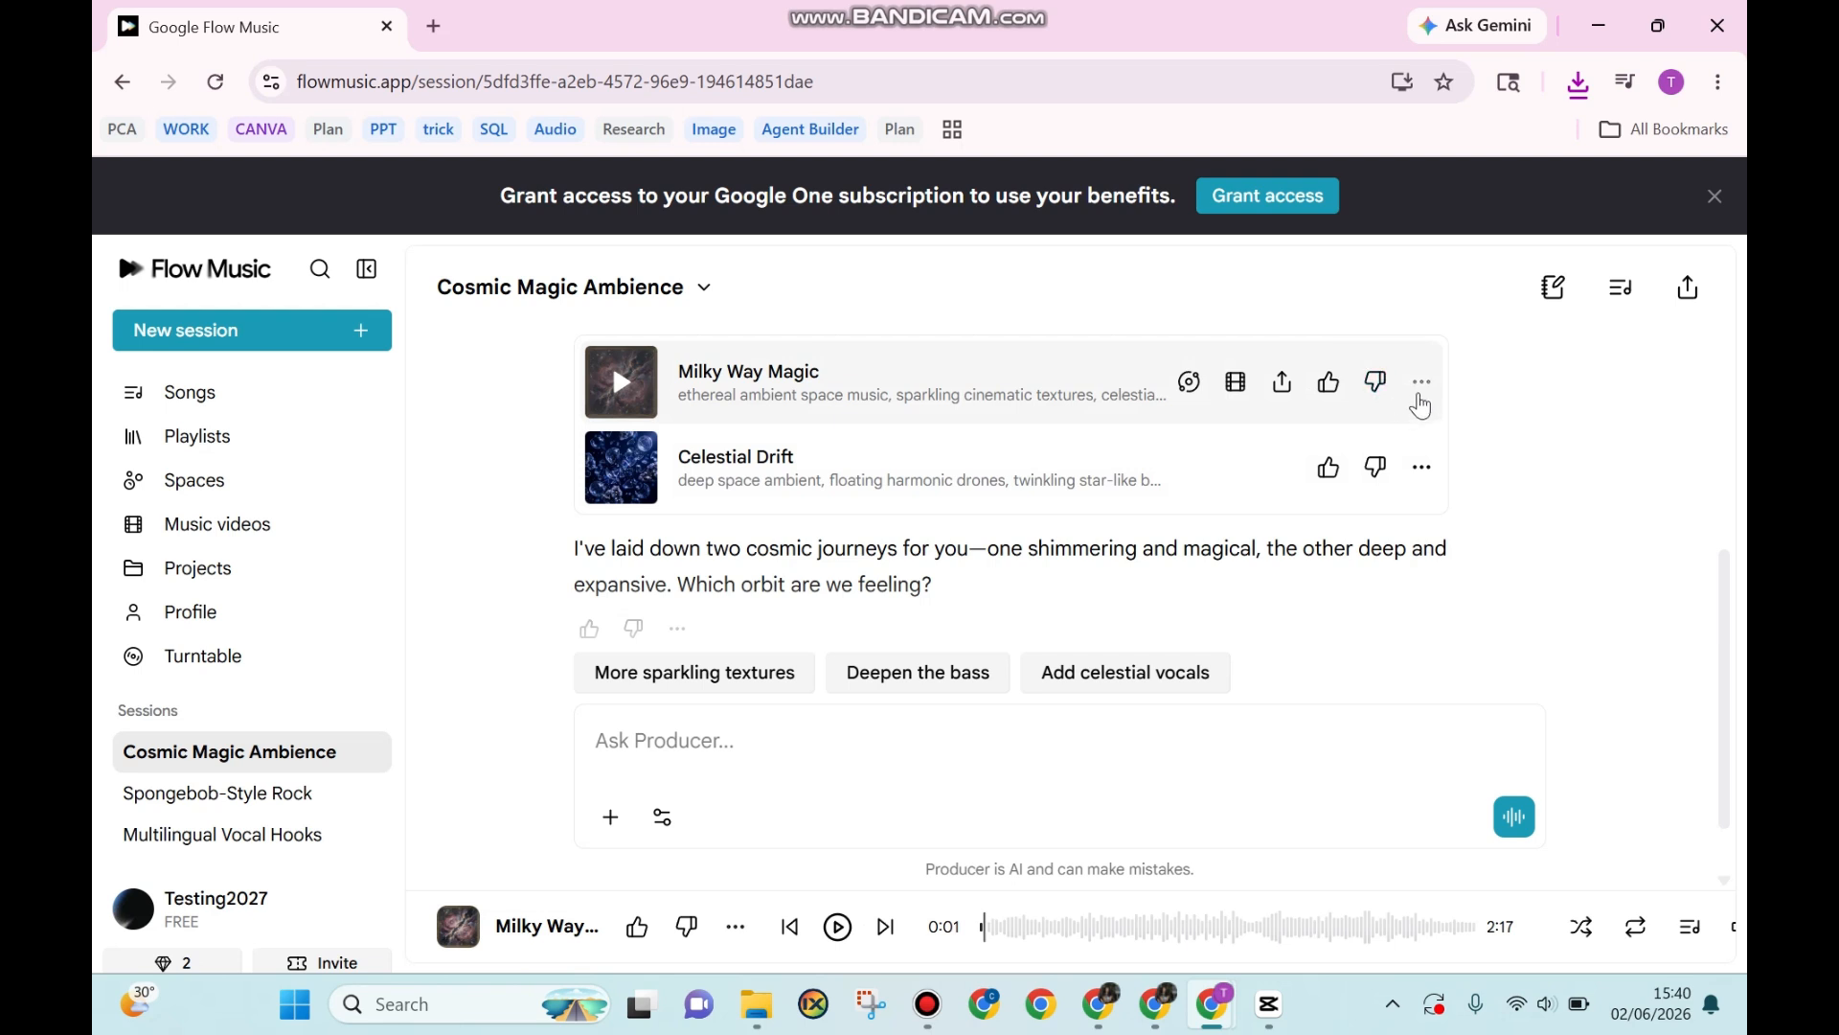
Download the Milky Way Magic track as an MP3 file
{"action": "left_click", "coordinate": [1423, 385]}
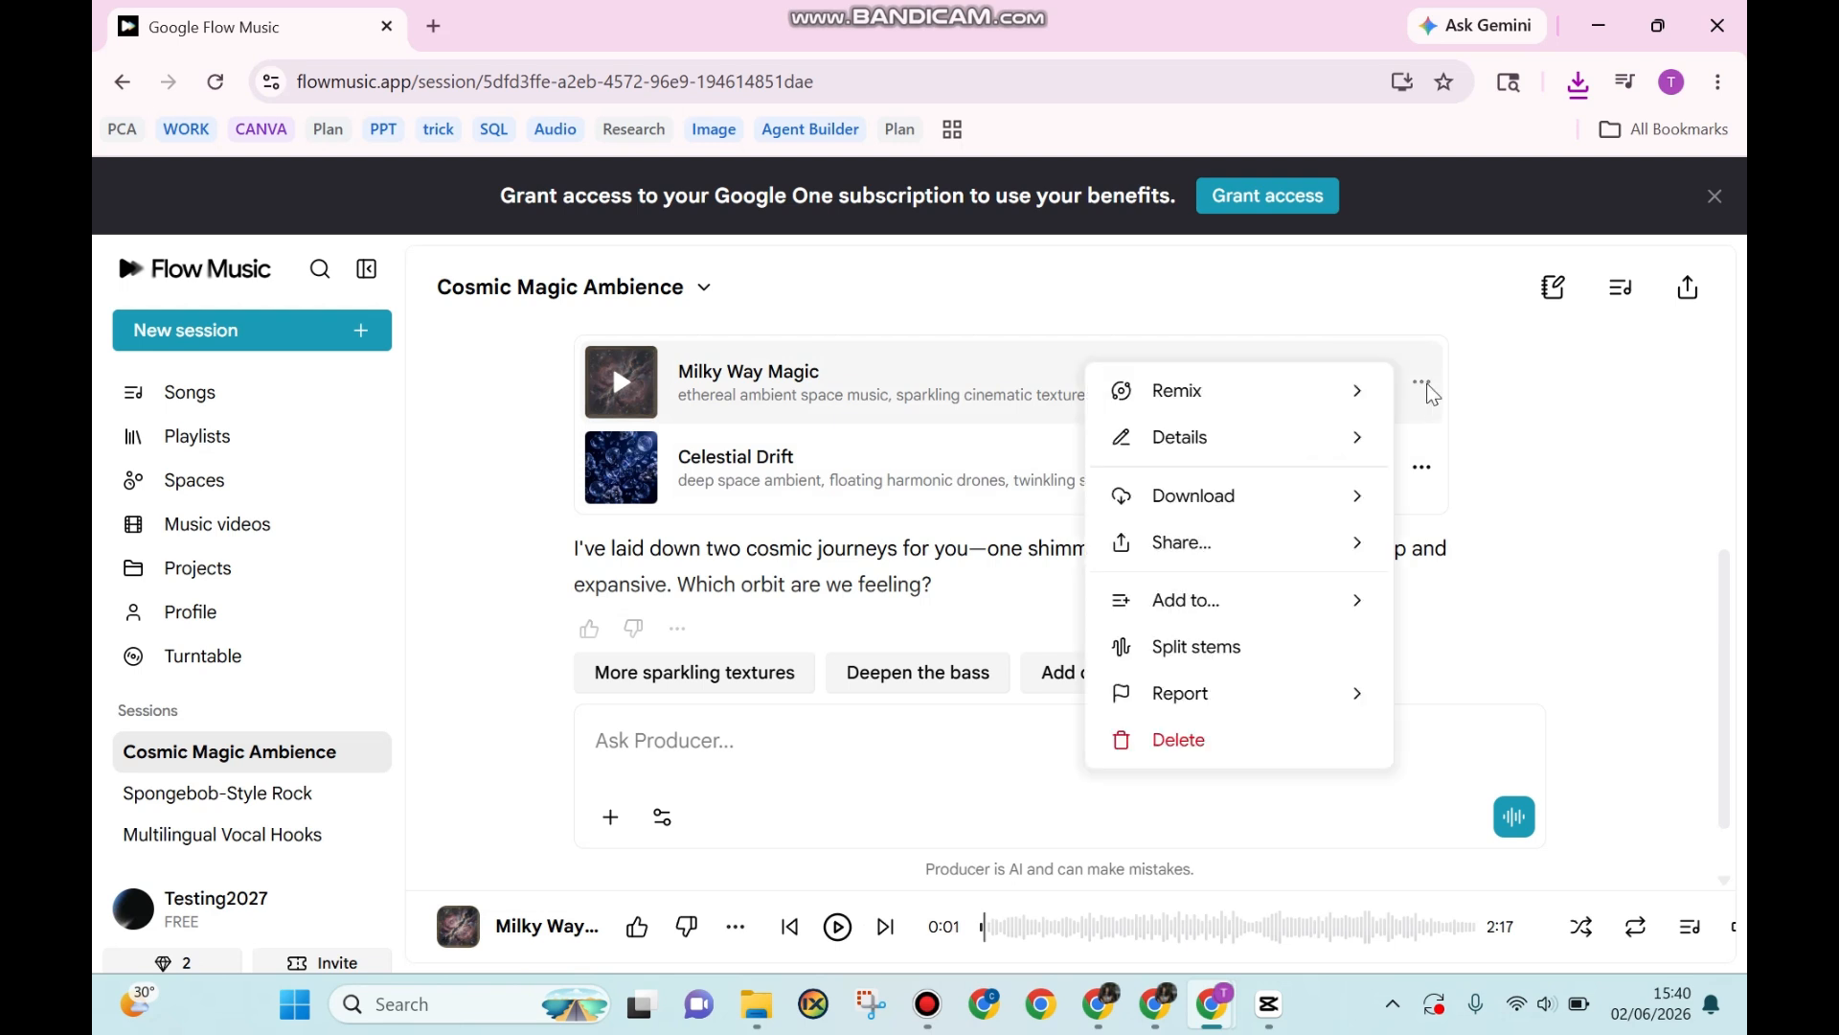
{"action": "mouse_move", "coordinate": [1346, 499]}
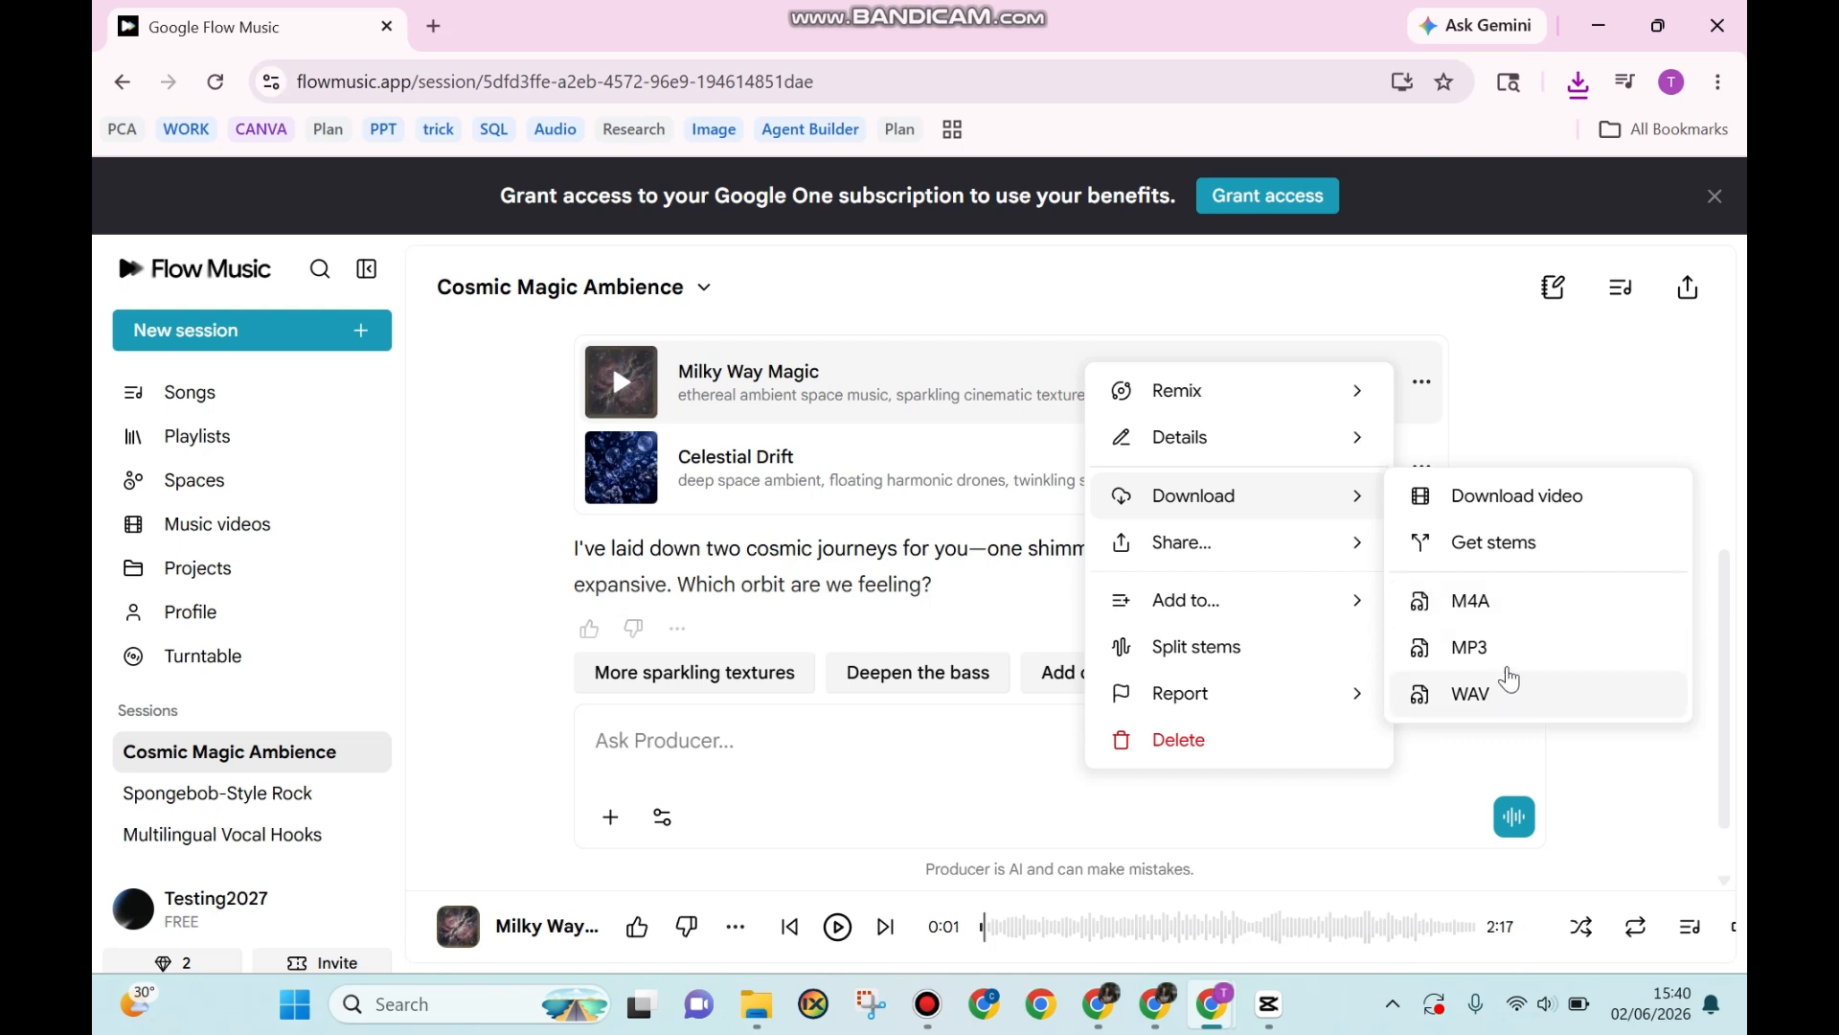
{"action": "left_click", "coordinate": [1518, 650]}
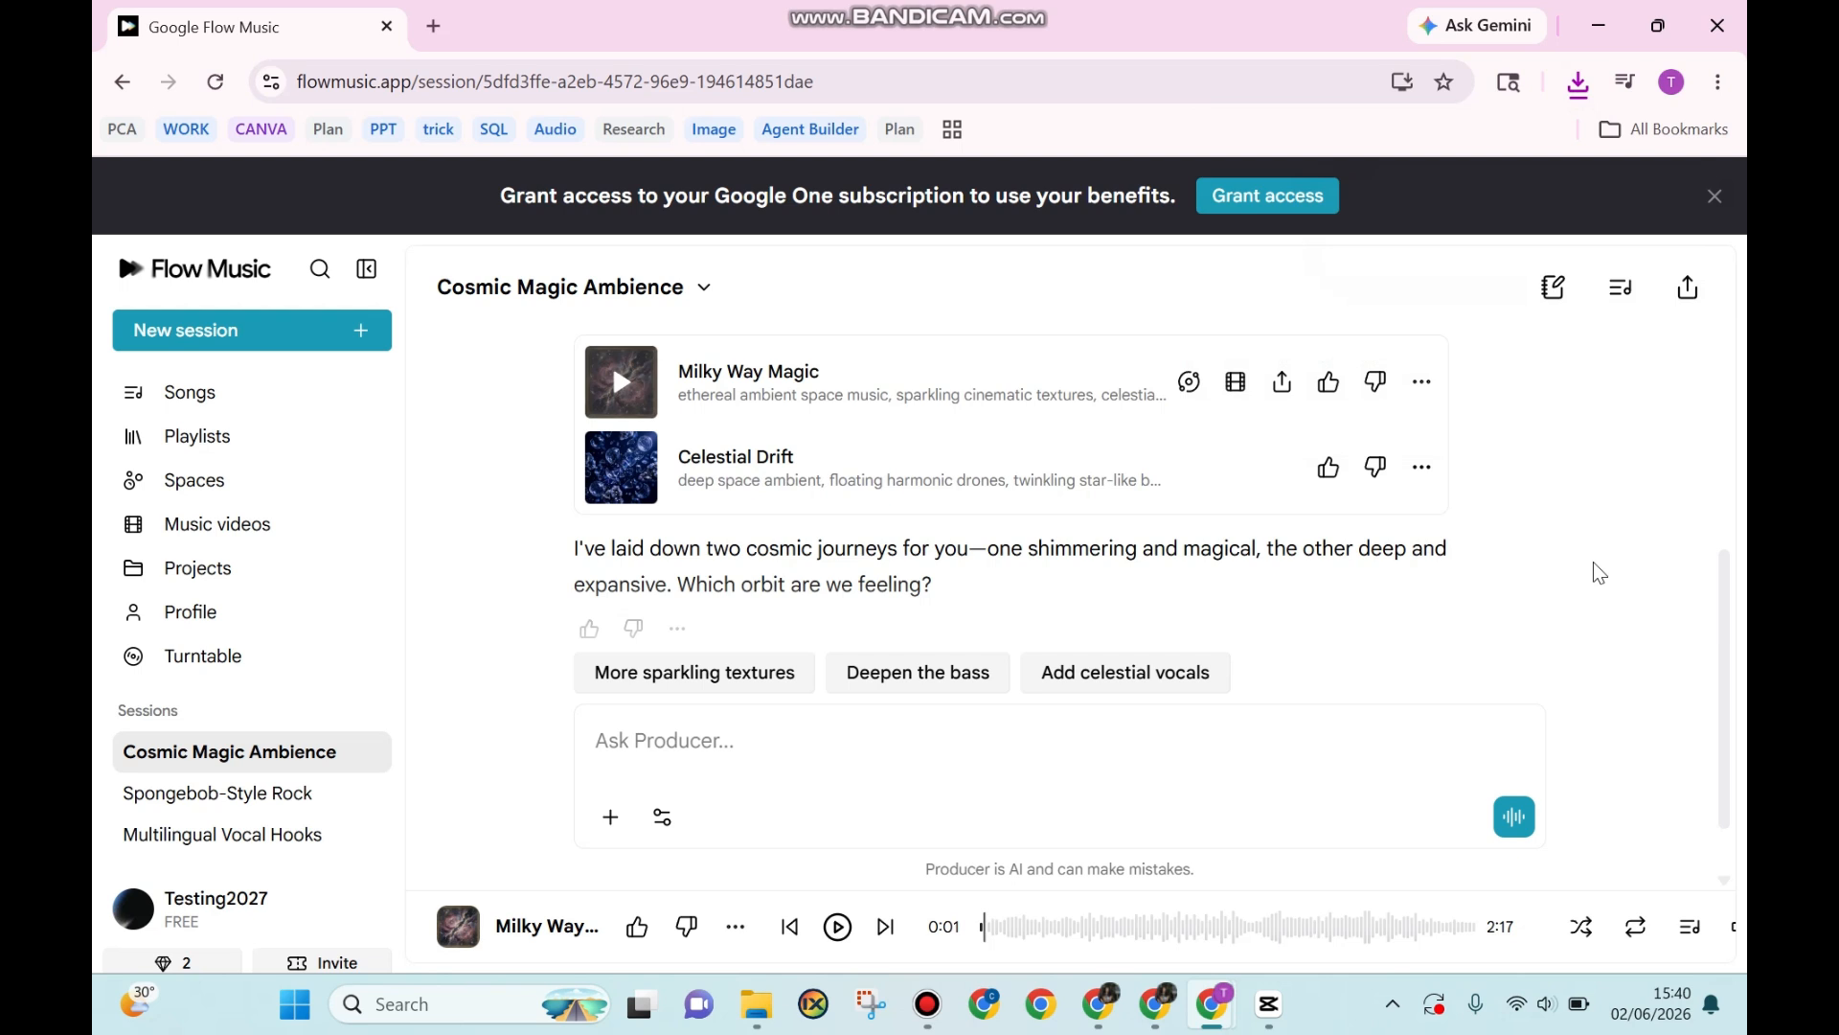
Request a new version of the track using the suggested prompt "More sparkling textures"
{"action": "scroll", "coordinate": [1600, 573], "scroll_direction": "down", "scroll_amount": 1}
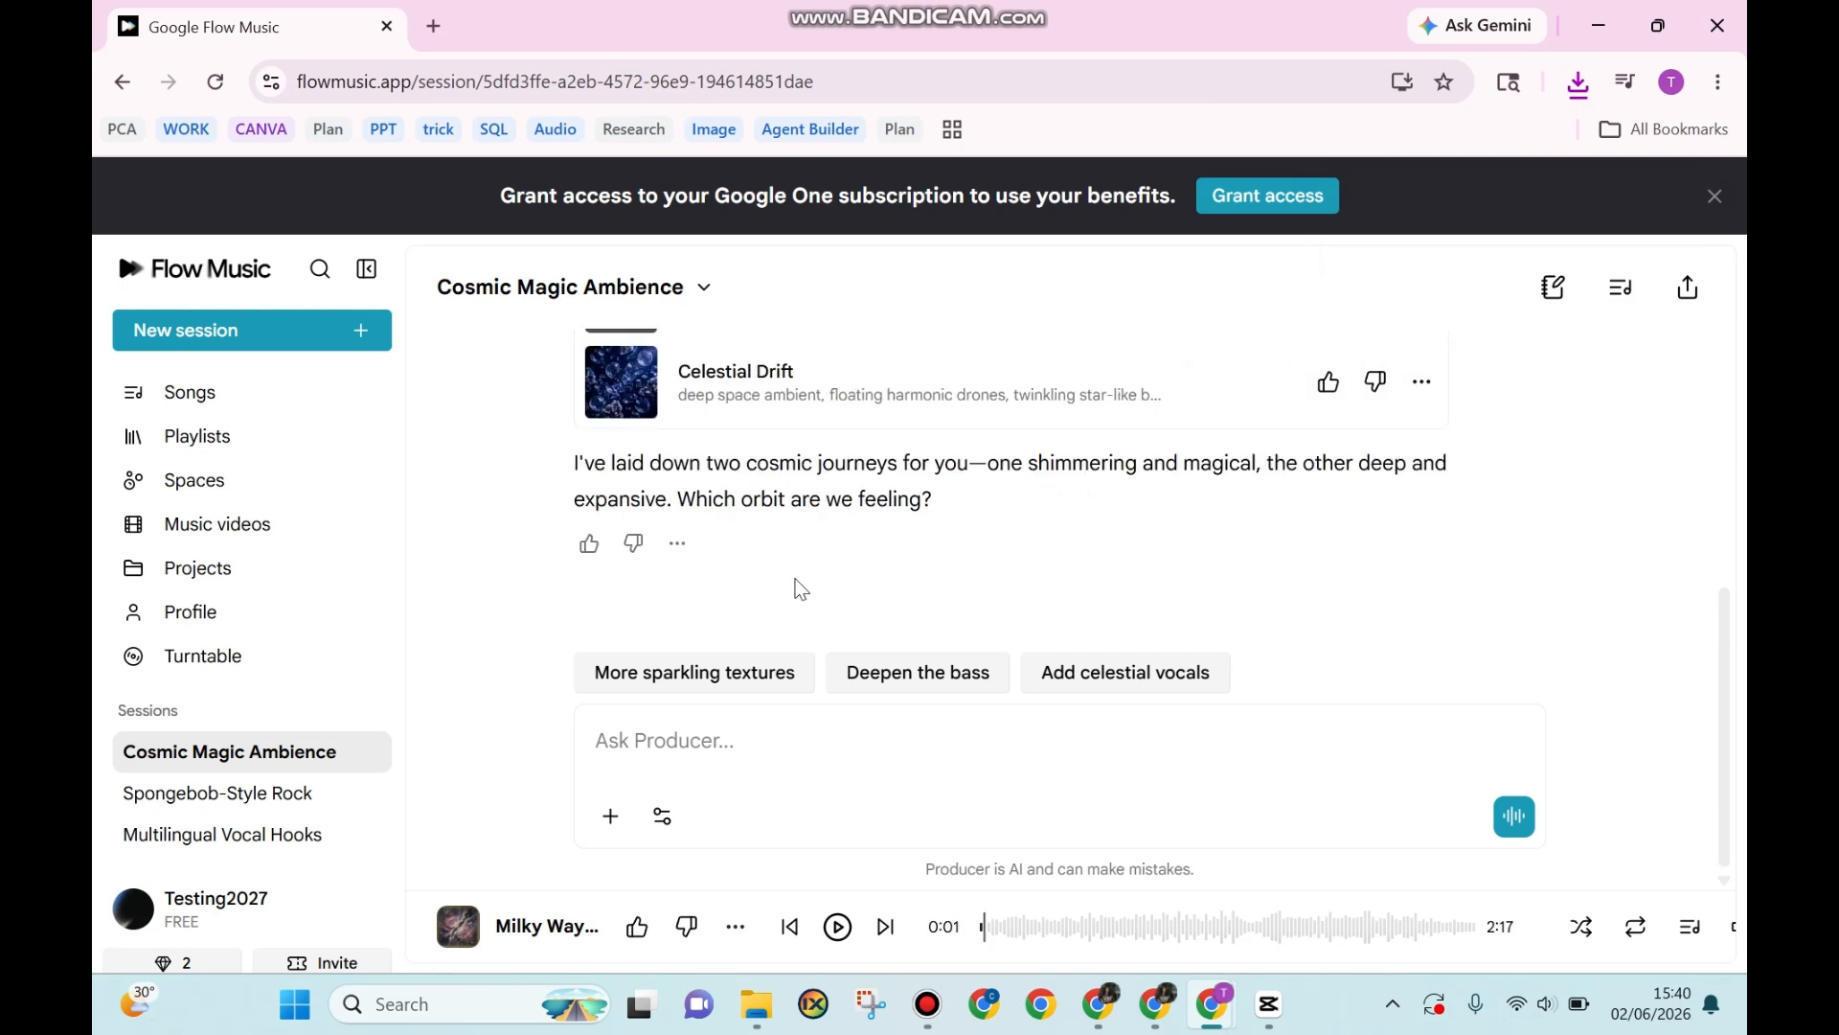
{"action": "left_click", "coordinate": [646, 674]}
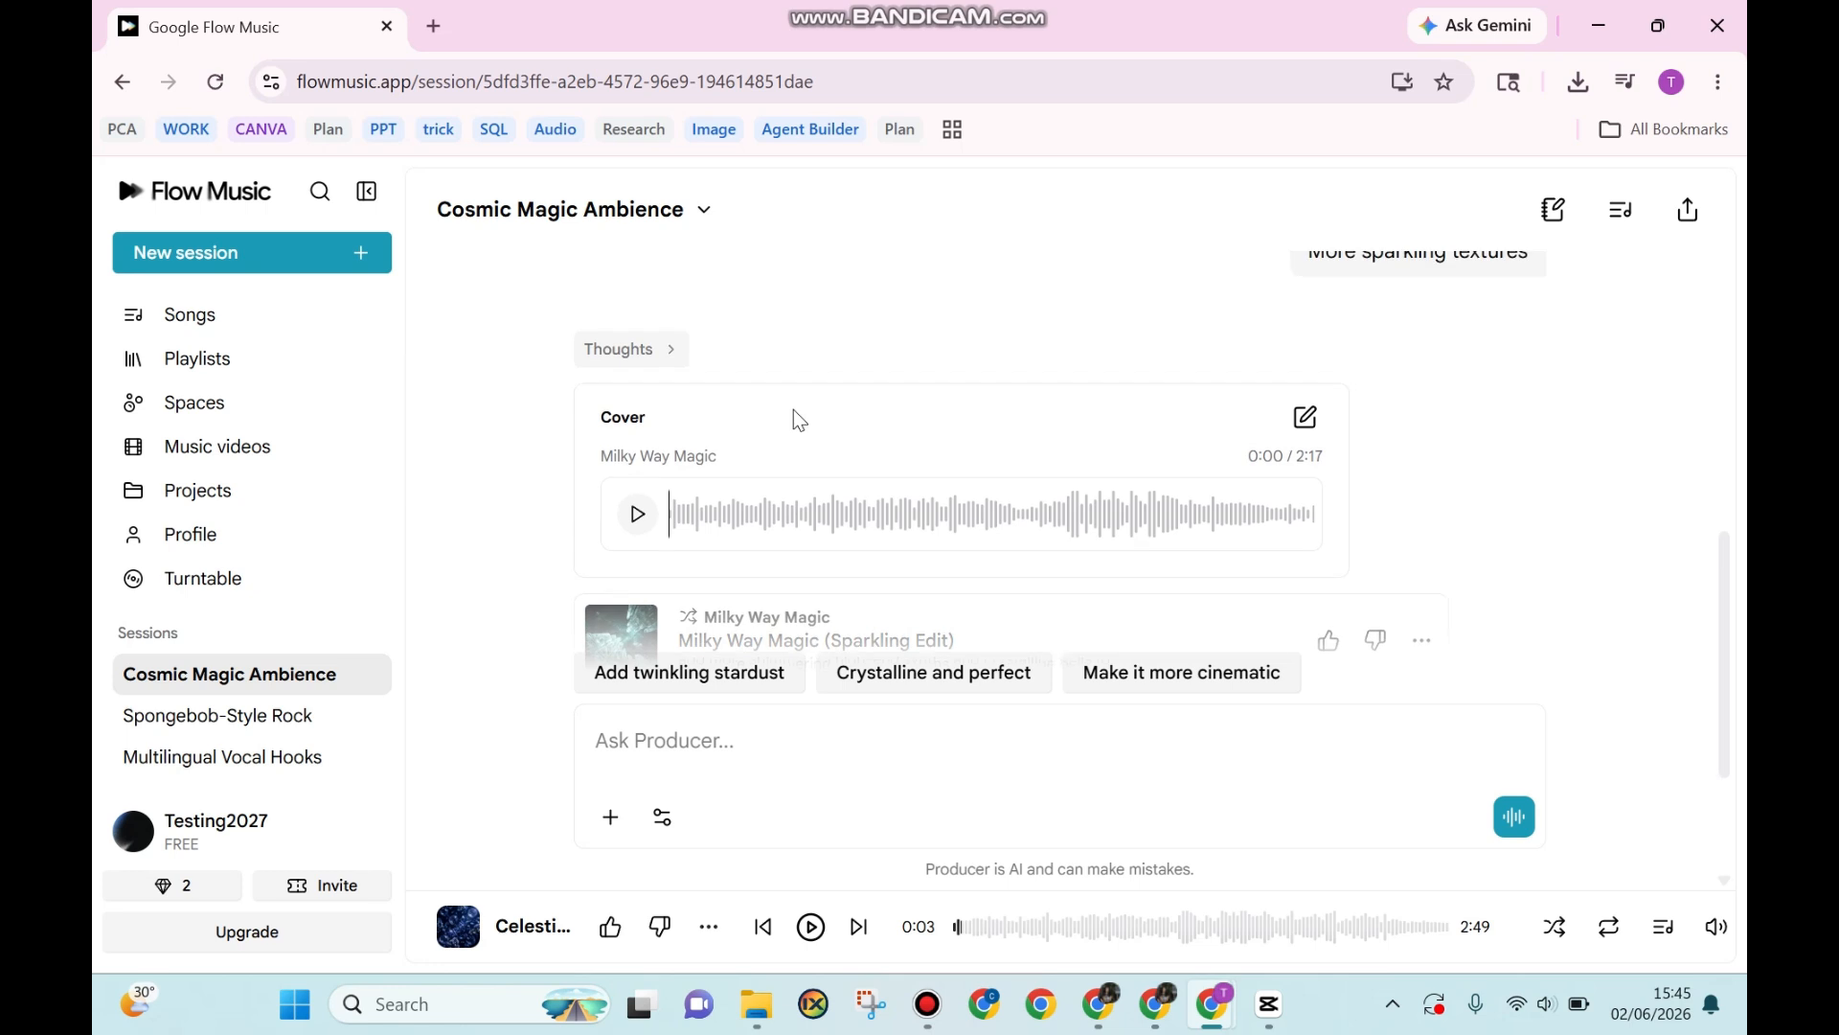
Open the song page of the generated Milky Way Magic (Sparkling Edit) and play it
{"action": "scroll", "coordinate": [814, 426], "scroll_direction": "up", "scroll_amount": 1}
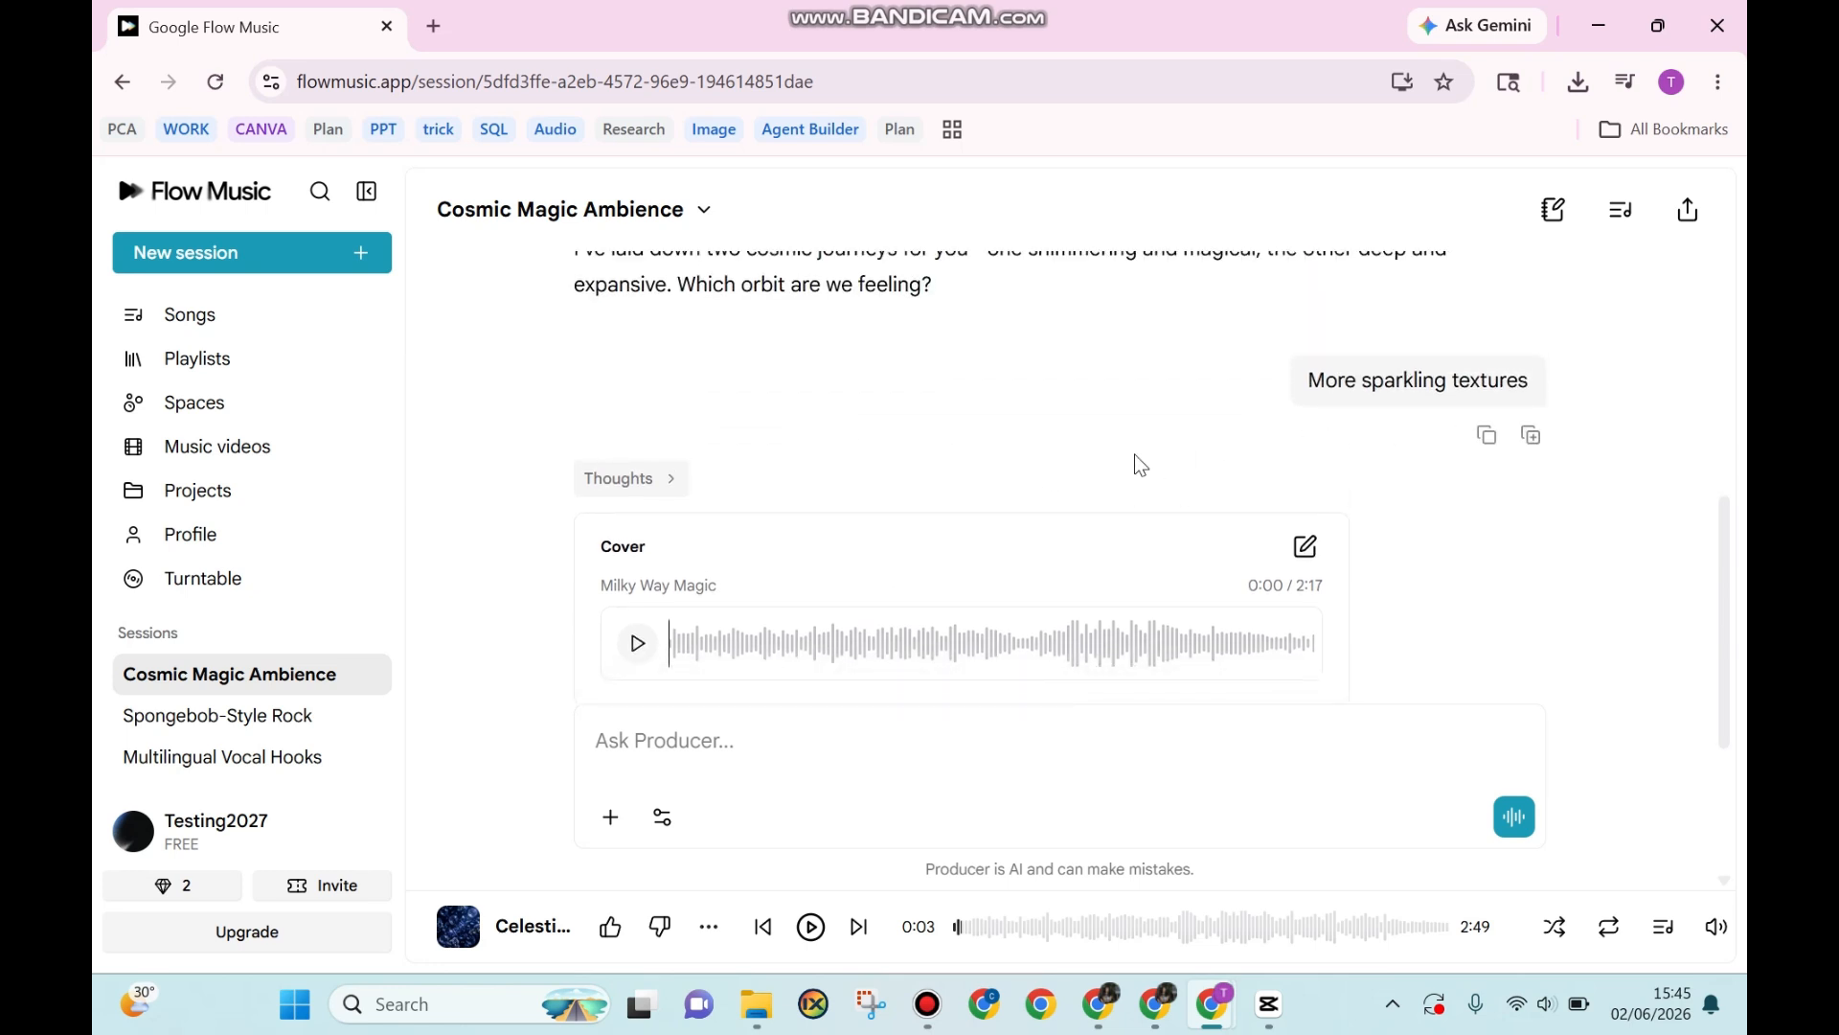
{"action": "scroll", "coordinate": [1140, 464], "scroll_direction": "down", "scroll_amount": 3}
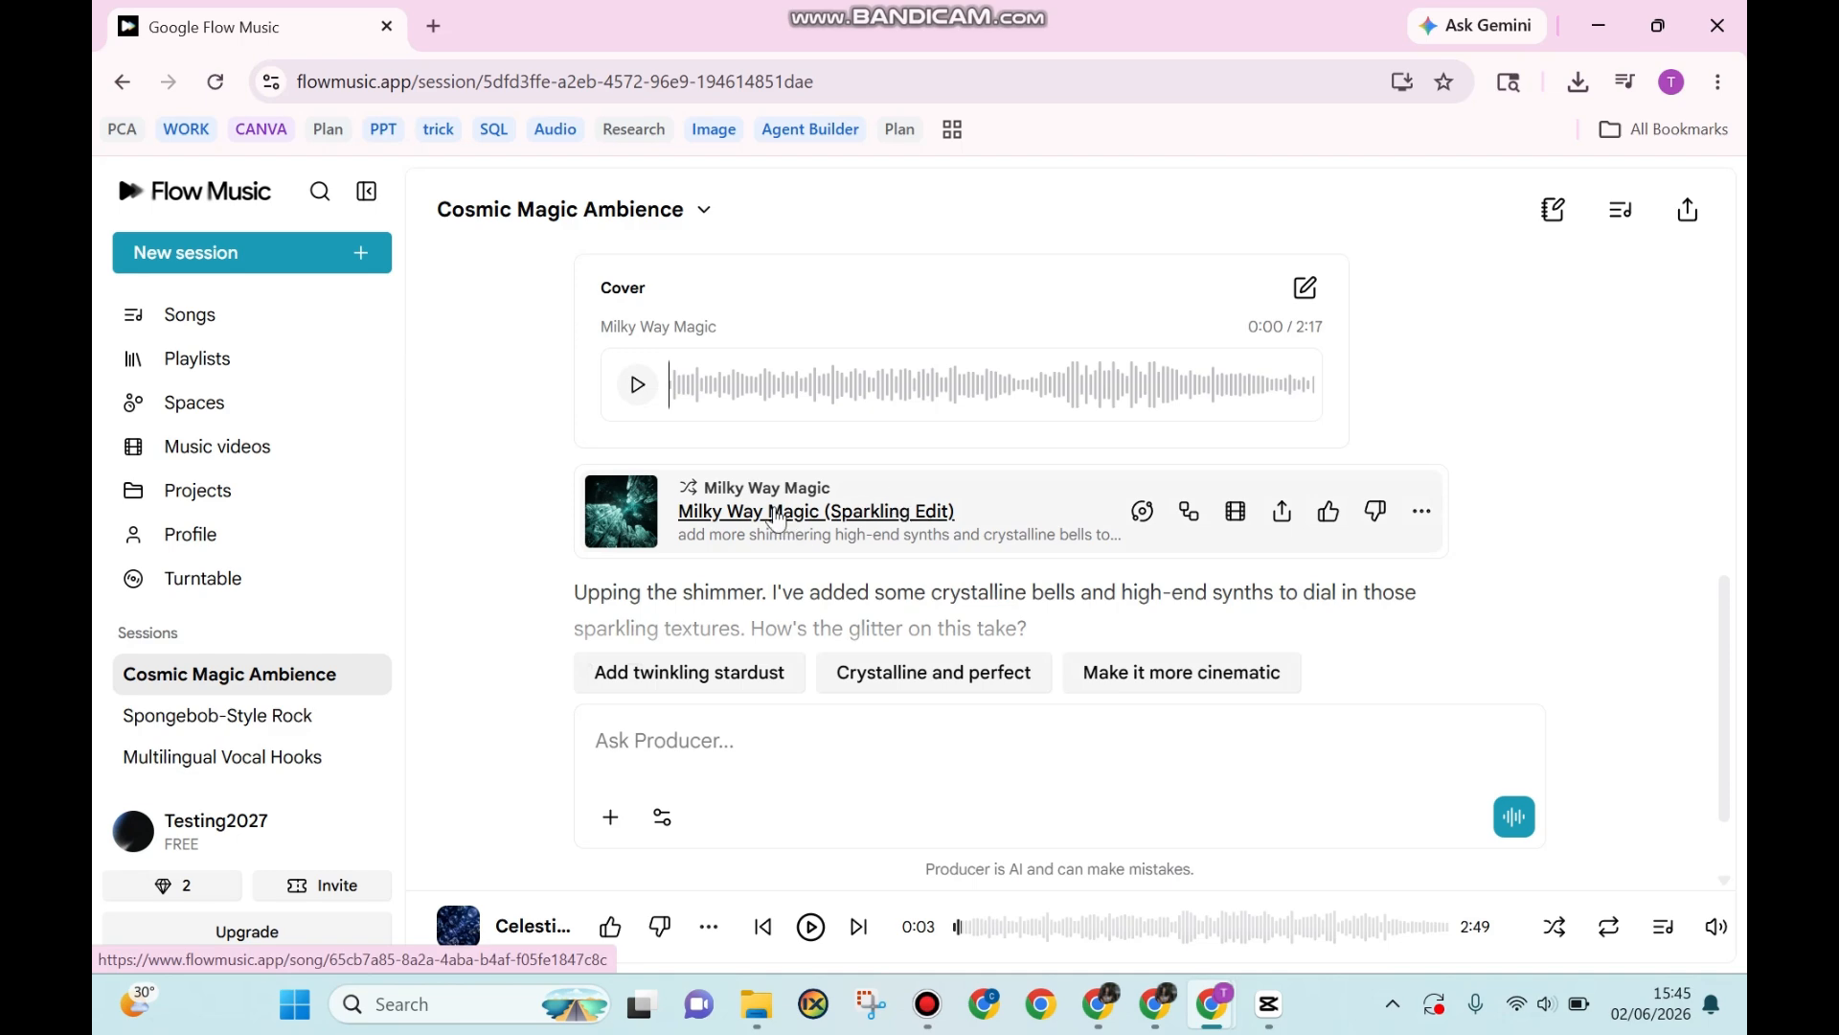
{"action": "scroll", "coordinate": [766, 459], "scroll_direction": "down", "scroll_amount": 1}
{"action": "left_click", "coordinate": [749, 407]}
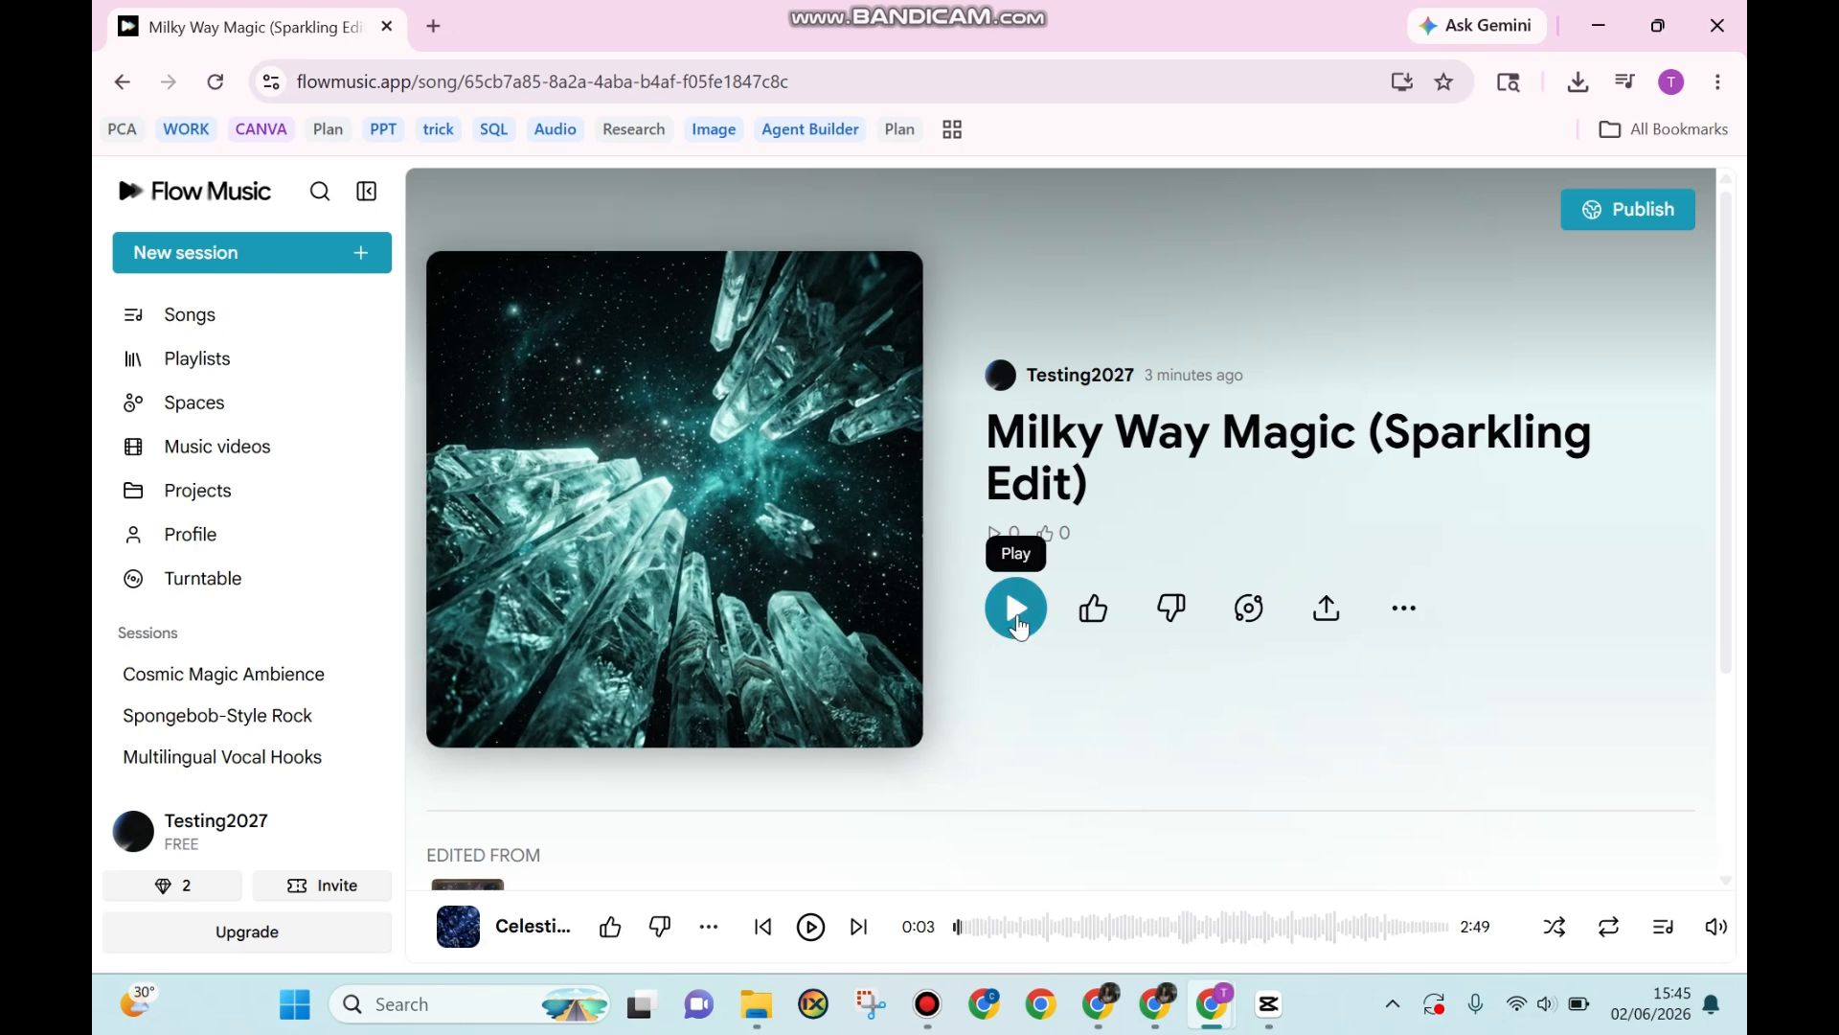
{"action": "left_click", "coordinate": [1018, 623]}
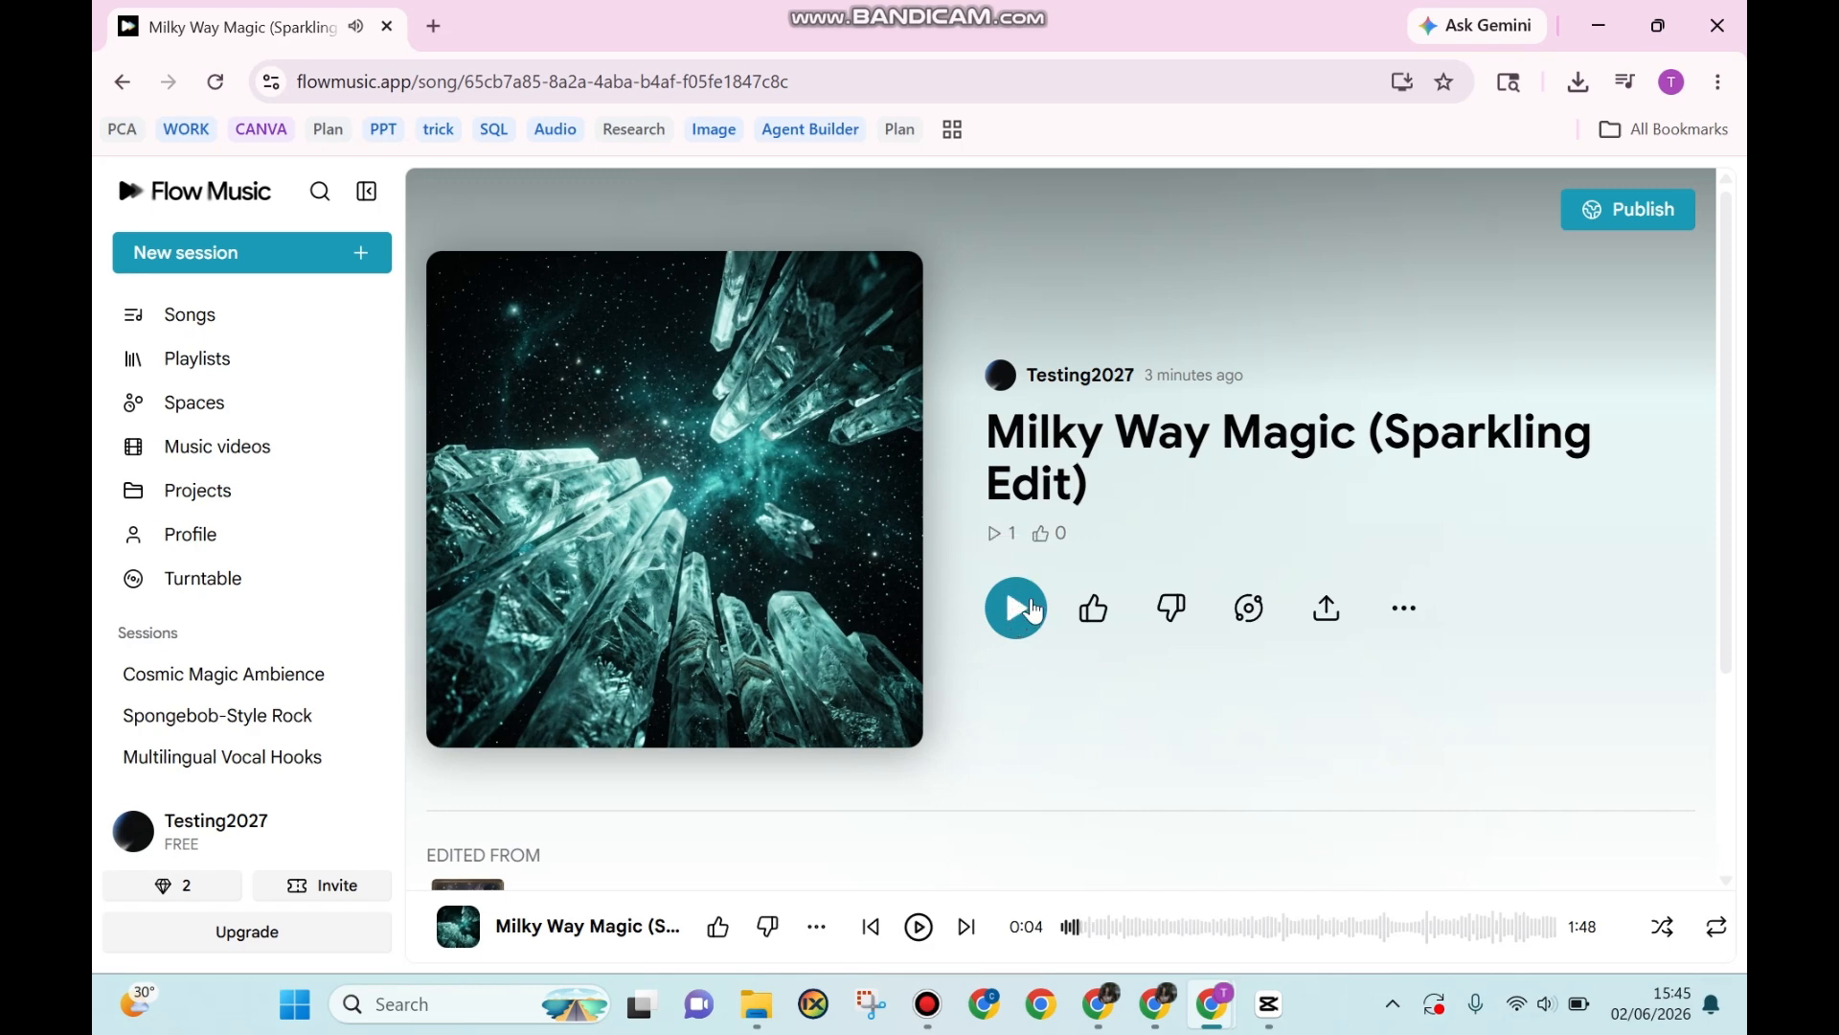
Publish Milky Way Magic (Sparkling Edit) and open the library of created songs
{"action": "left_click", "coordinate": [1654, 211]}
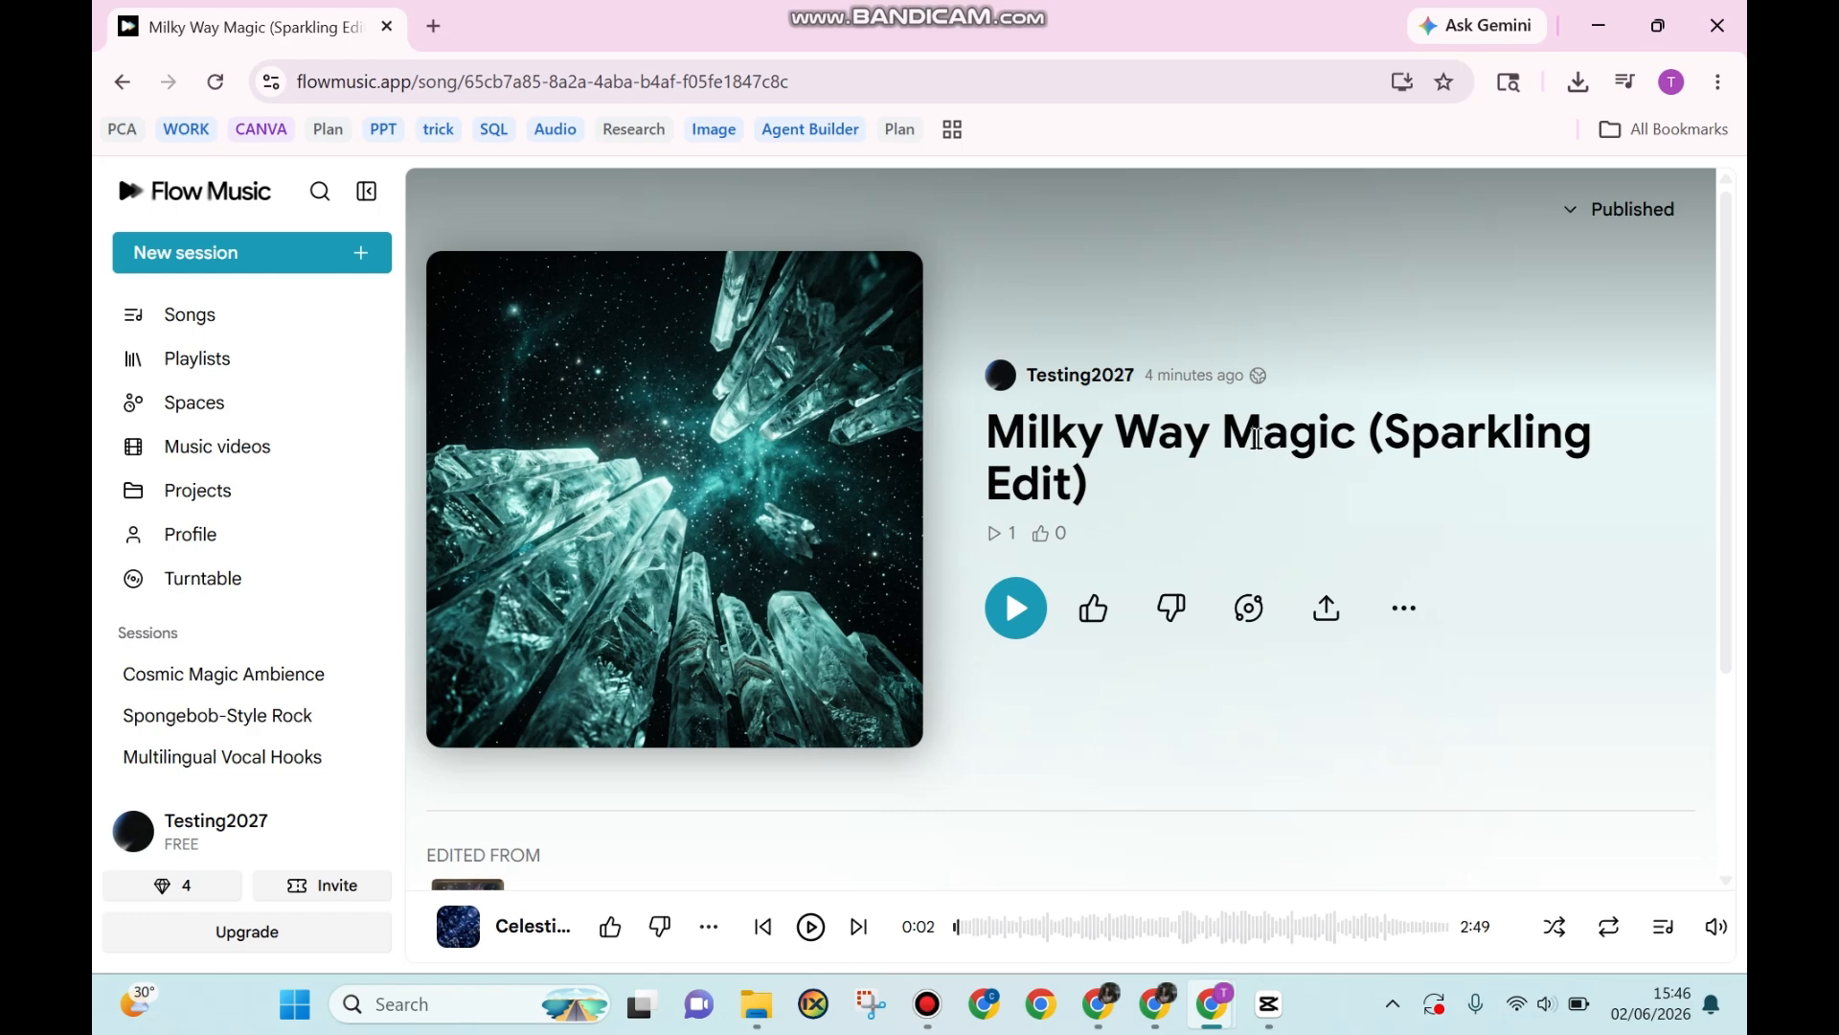
{"action": "left_click", "coordinate": [239, 315]}
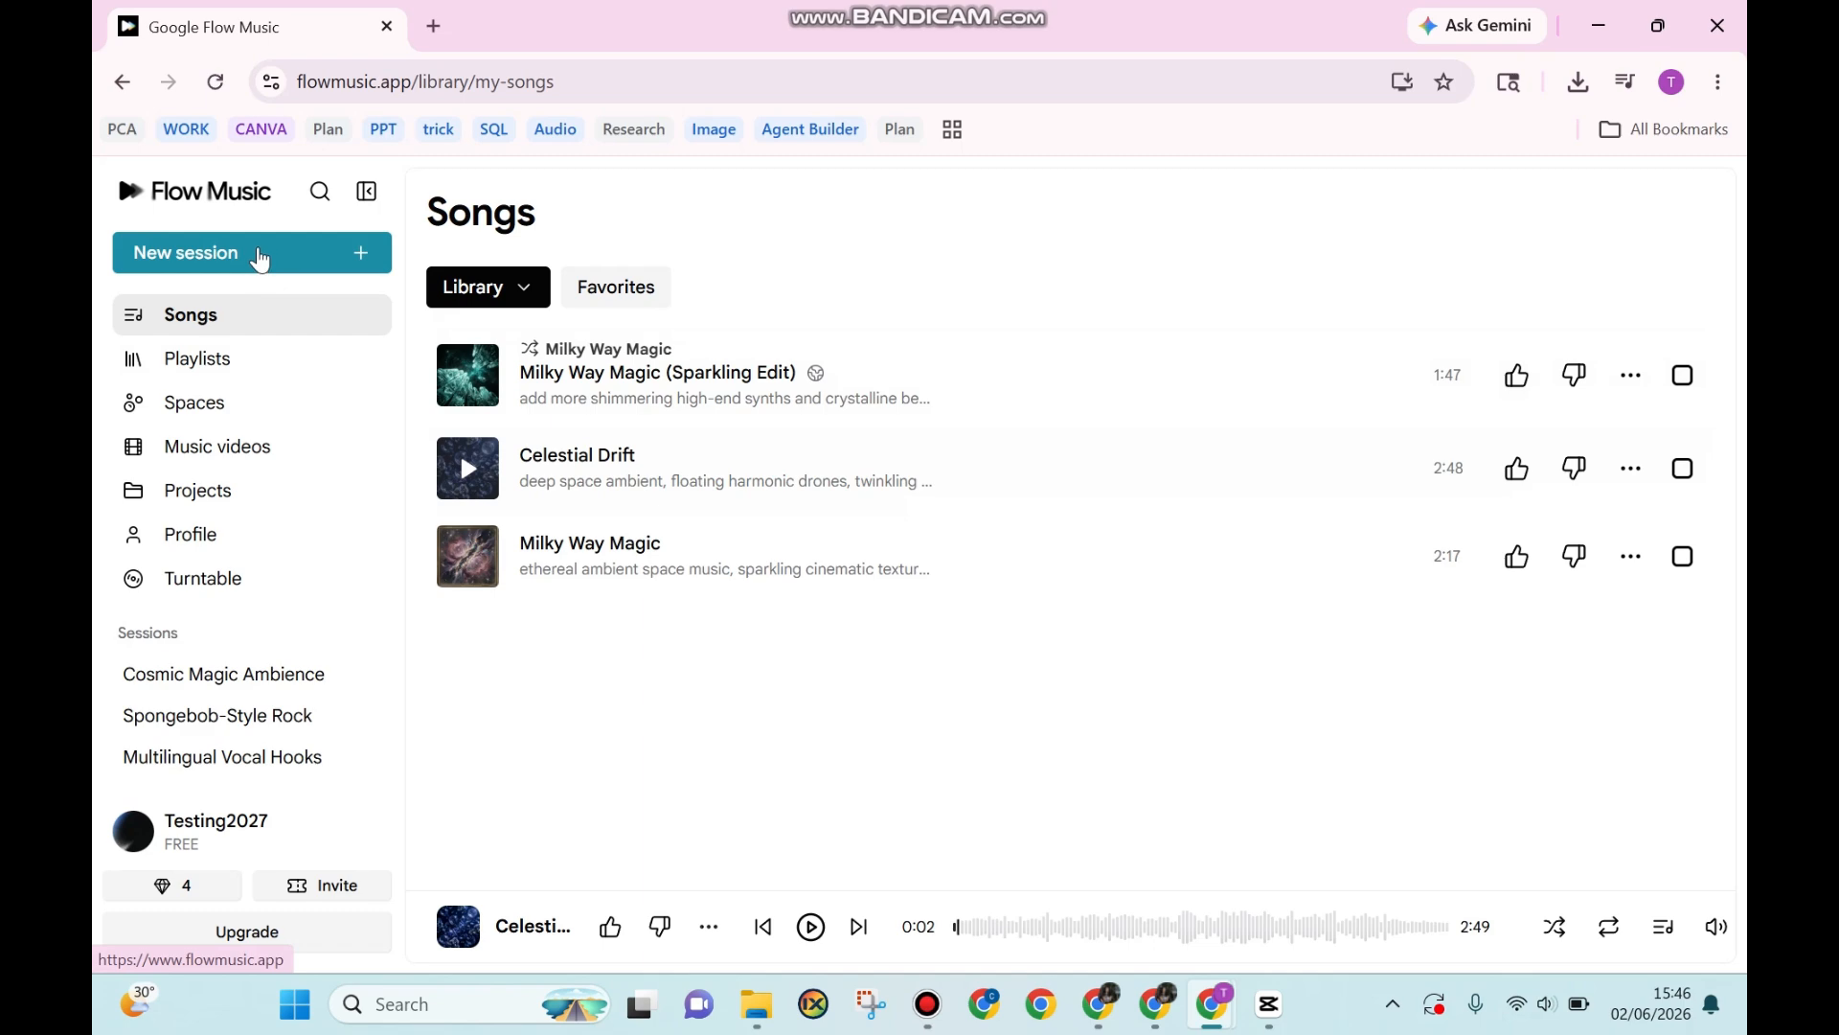
Open the new session page and look through its Starters and the featured songs under Explore
{"action": "left_click", "coordinate": [260, 255]}
{"action": "scroll", "coordinate": [827, 513], "scroll_direction": "down", "scroll_amount": 4}
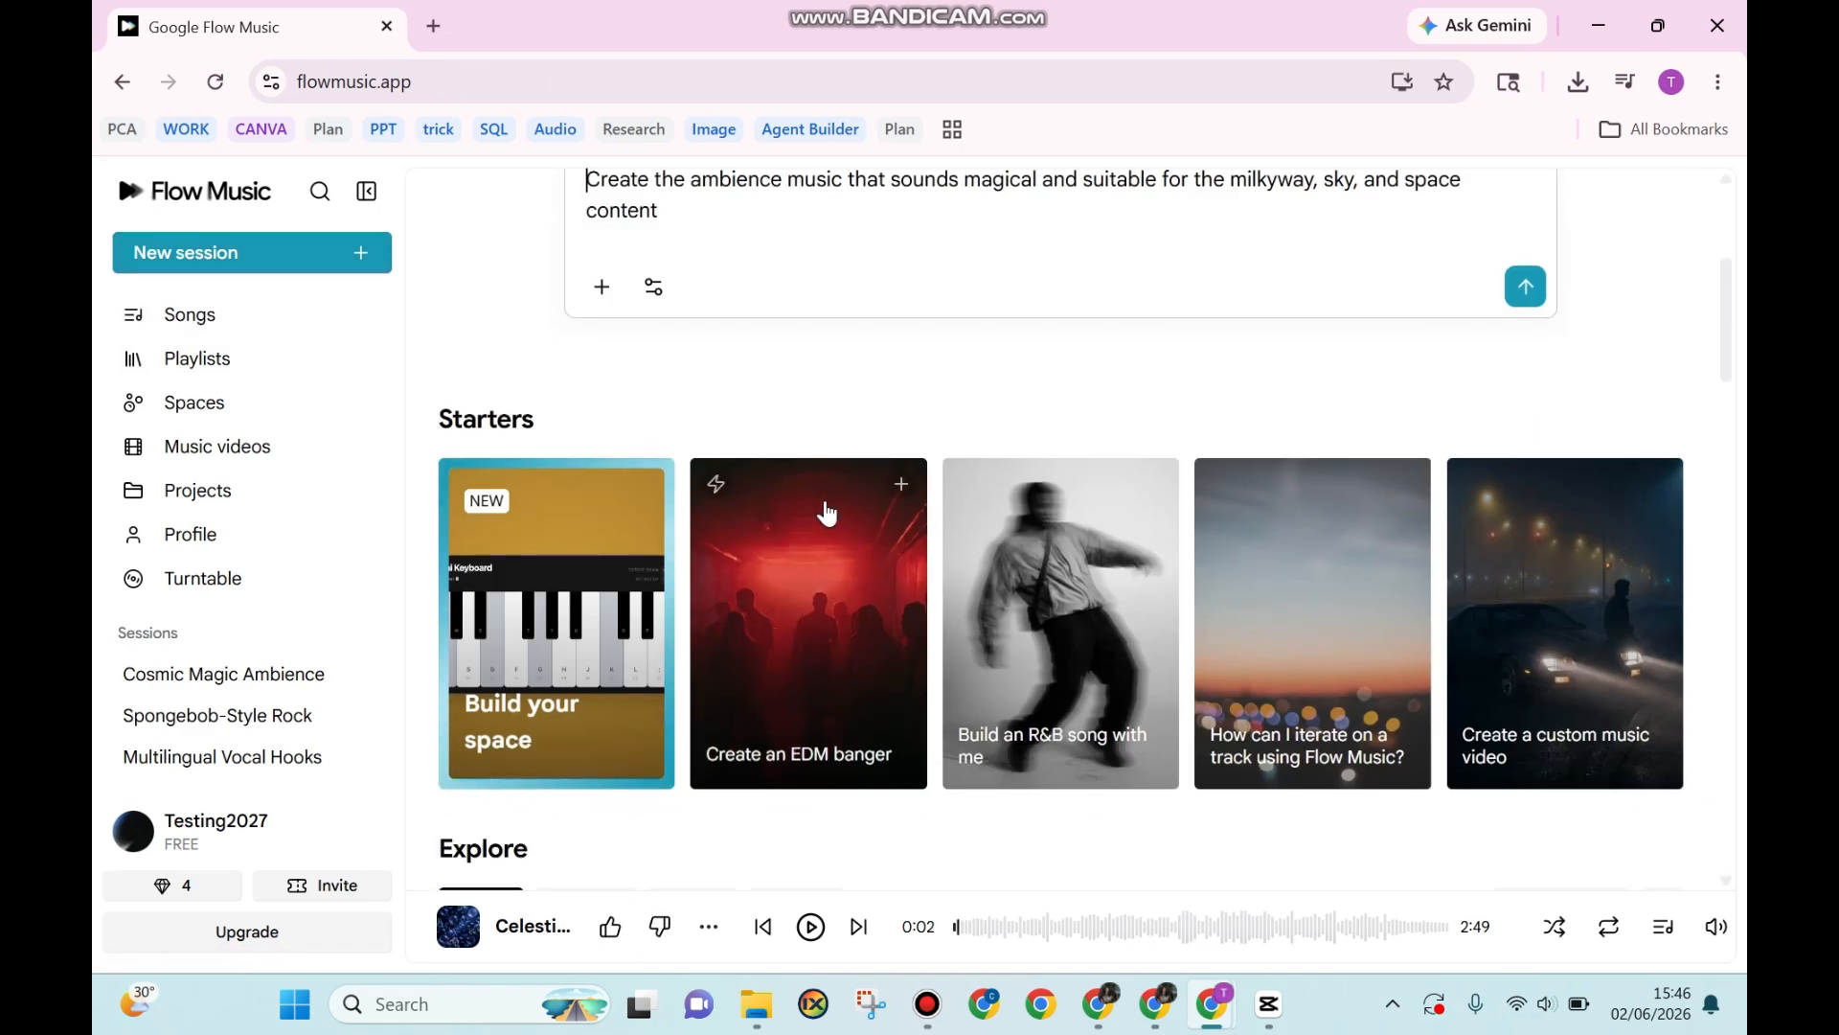
{"action": "scroll", "coordinate": [826, 513], "scroll_direction": "down", "scroll_amount": 6}
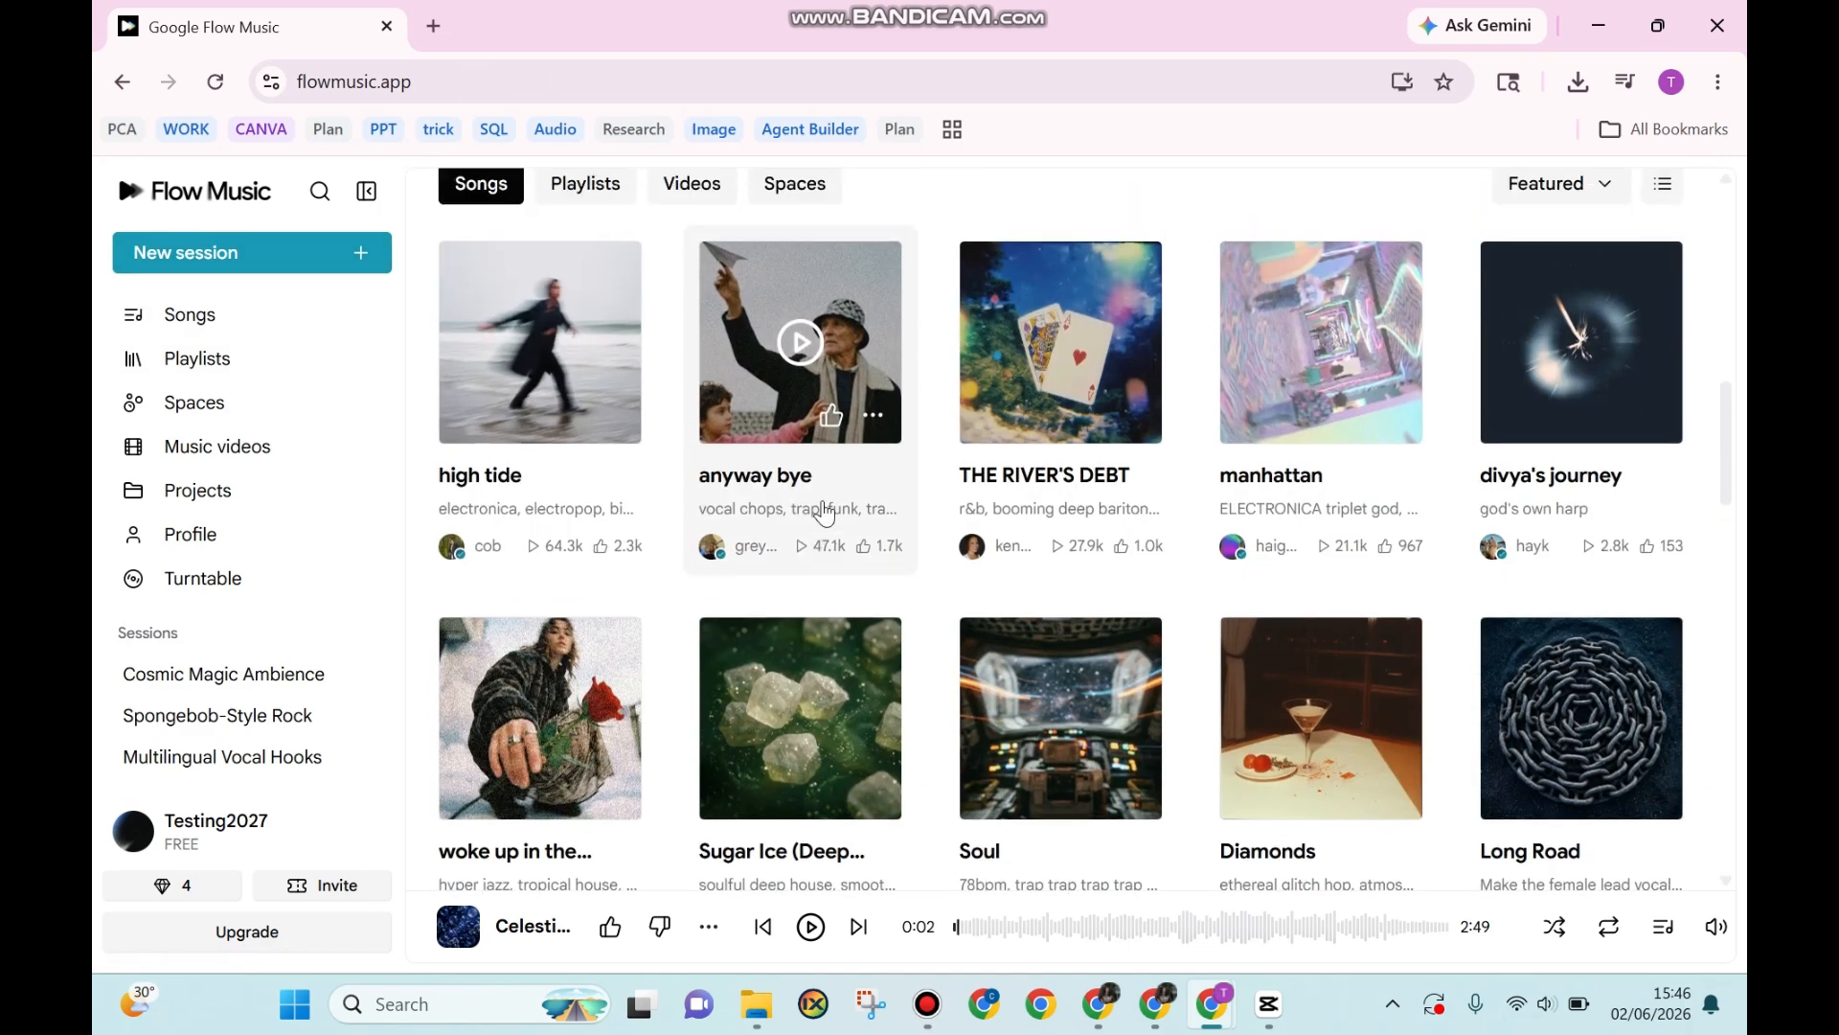
{"action": "scroll", "coordinate": [825, 512], "scroll_direction": "up", "scroll_amount": 1}
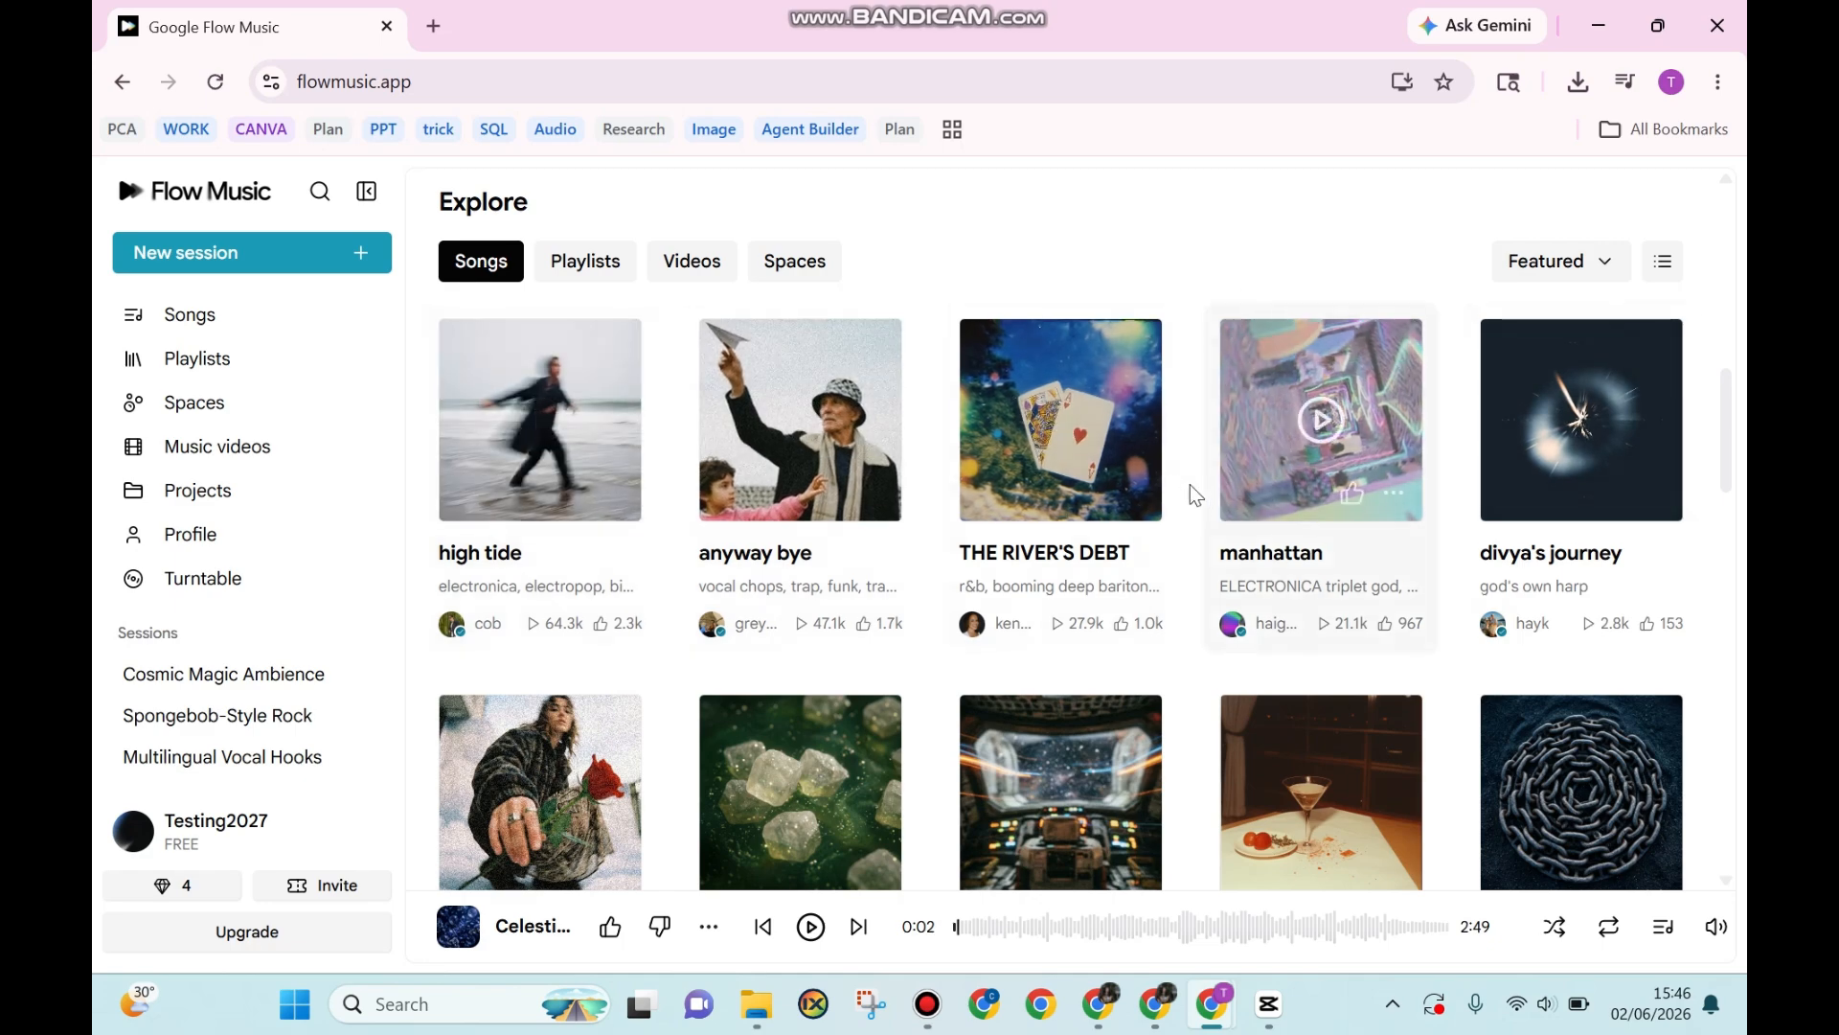
{"action": "scroll", "coordinate": [955, 520], "scroll_direction": "down", "scroll_amount": 3}
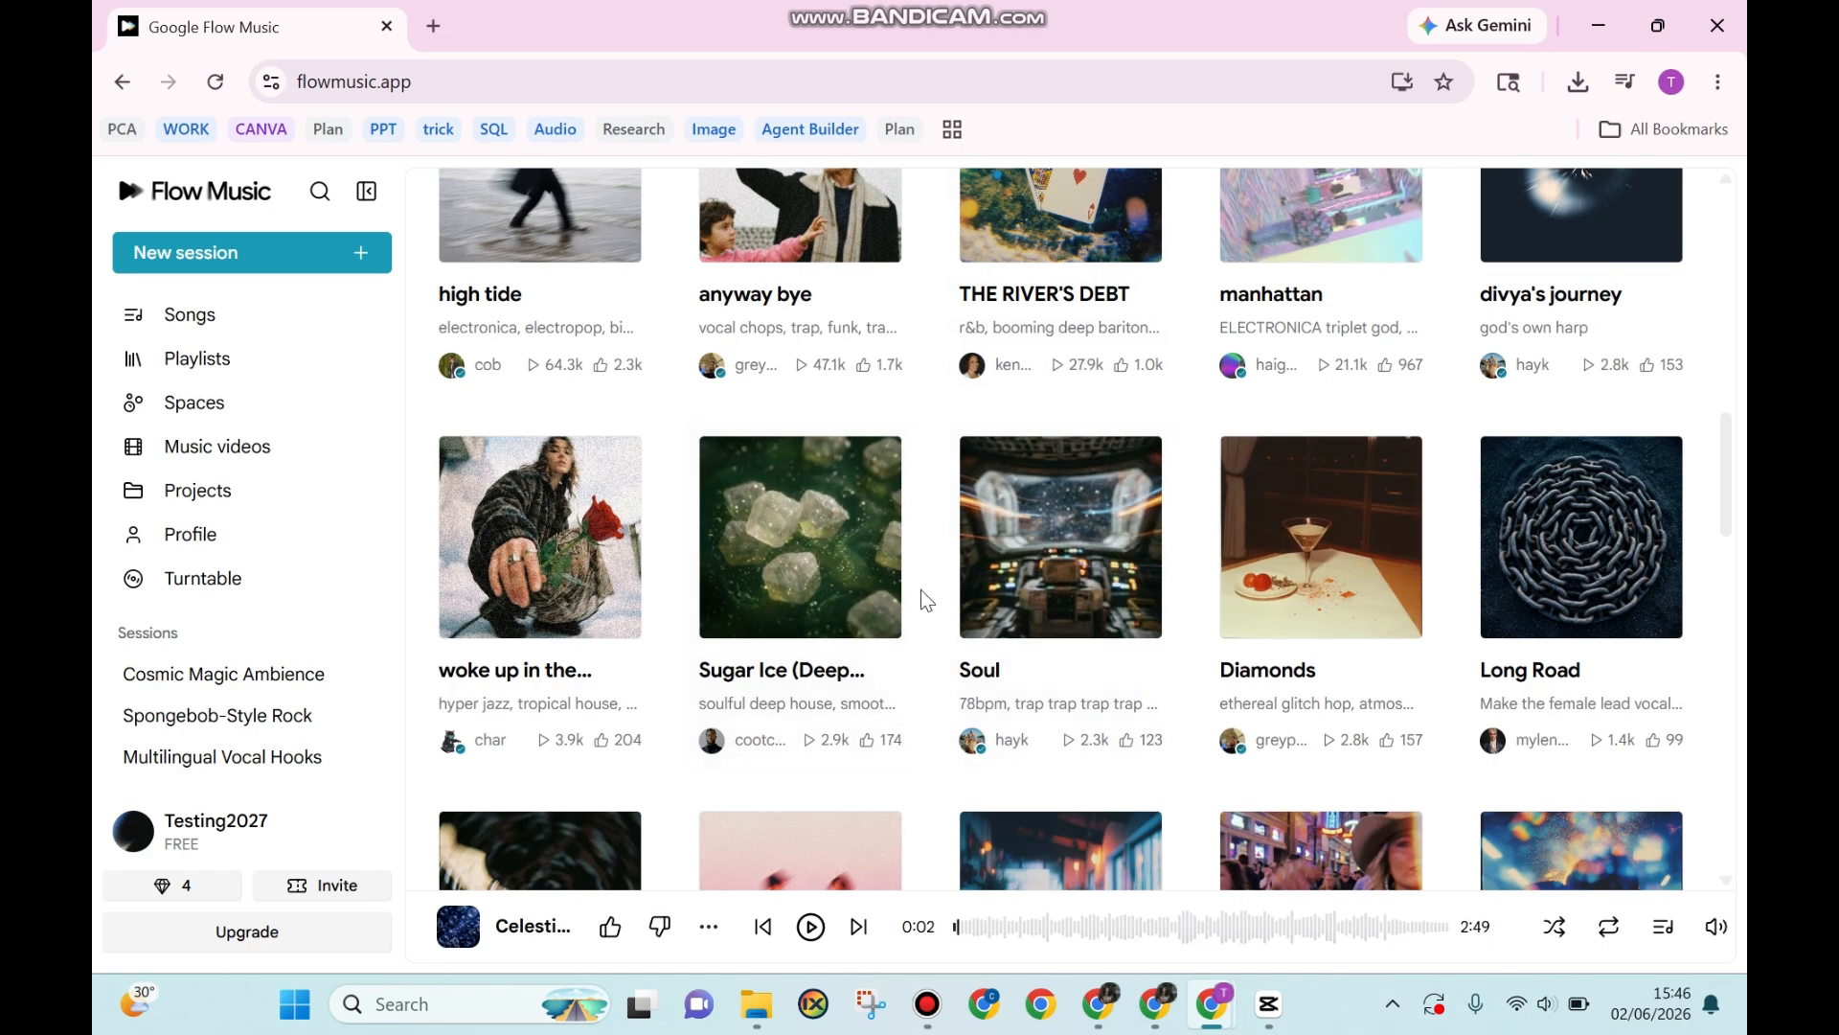
{"action": "scroll", "coordinate": [921, 594], "scroll_direction": "down", "scroll_amount": 3}
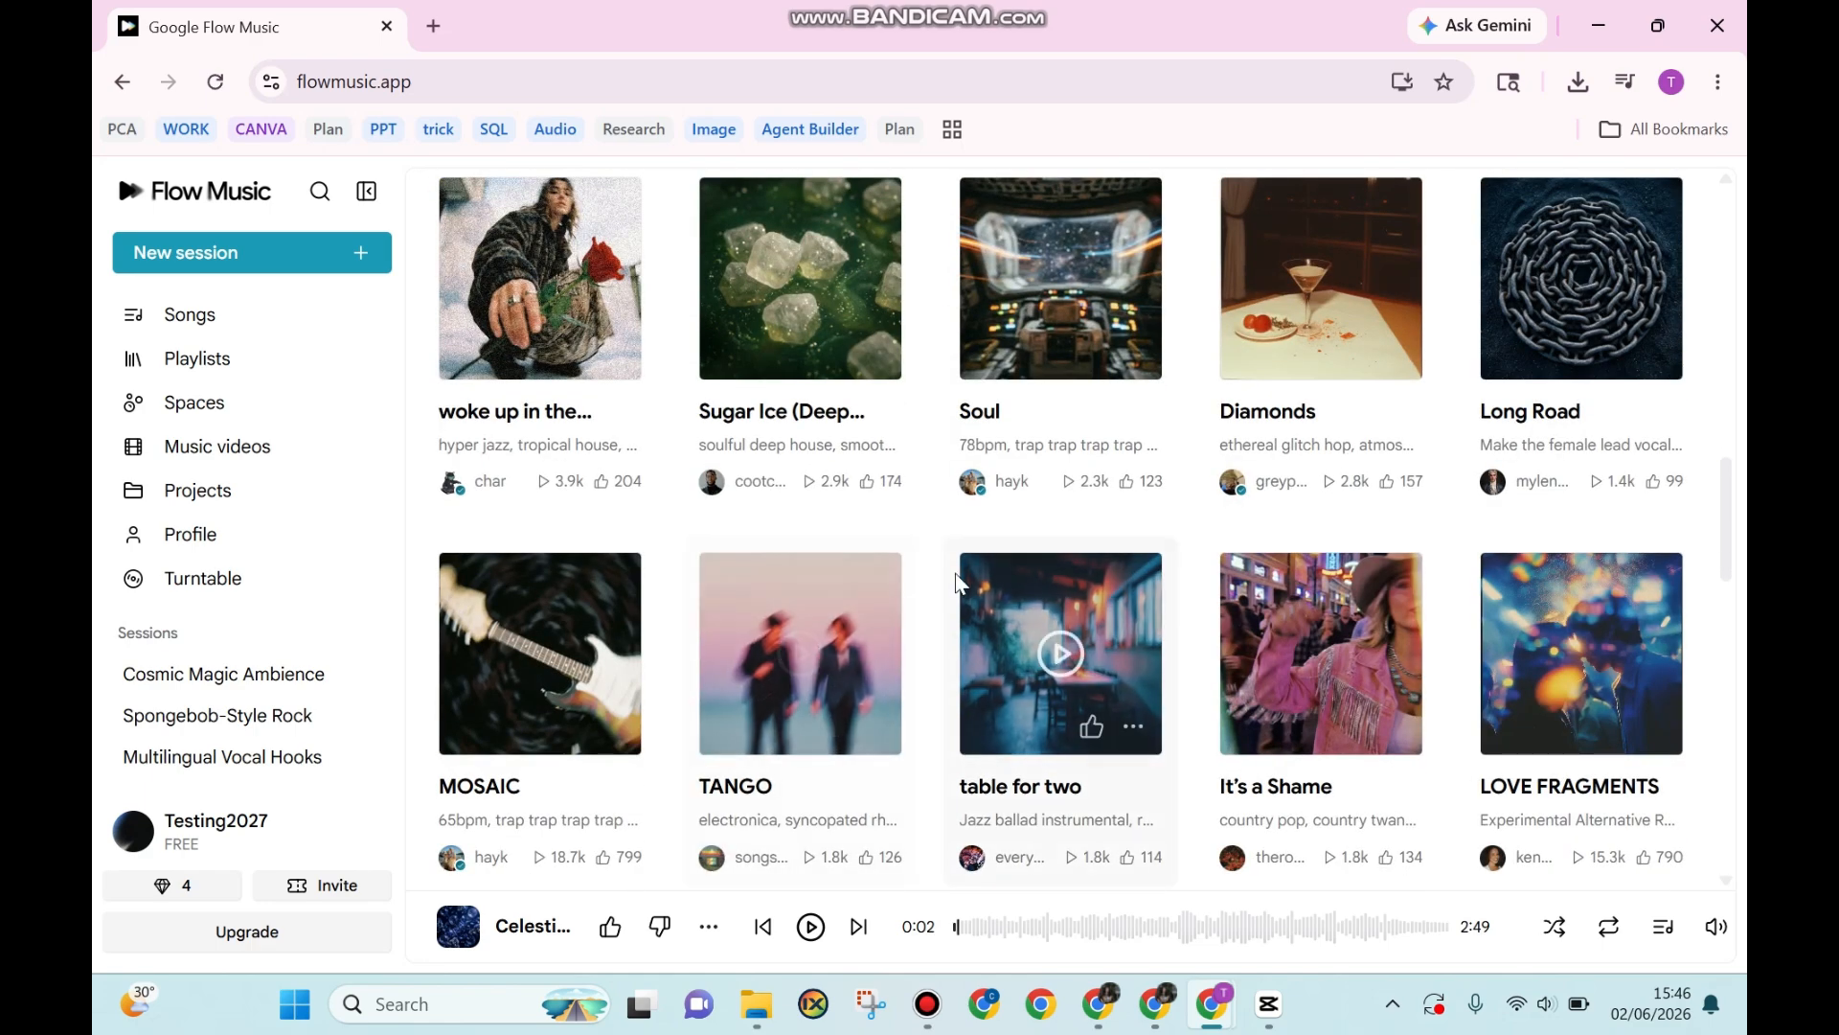
{"action": "scroll", "coordinate": [915, 566], "scroll_direction": "down", "scroll_amount": 2}
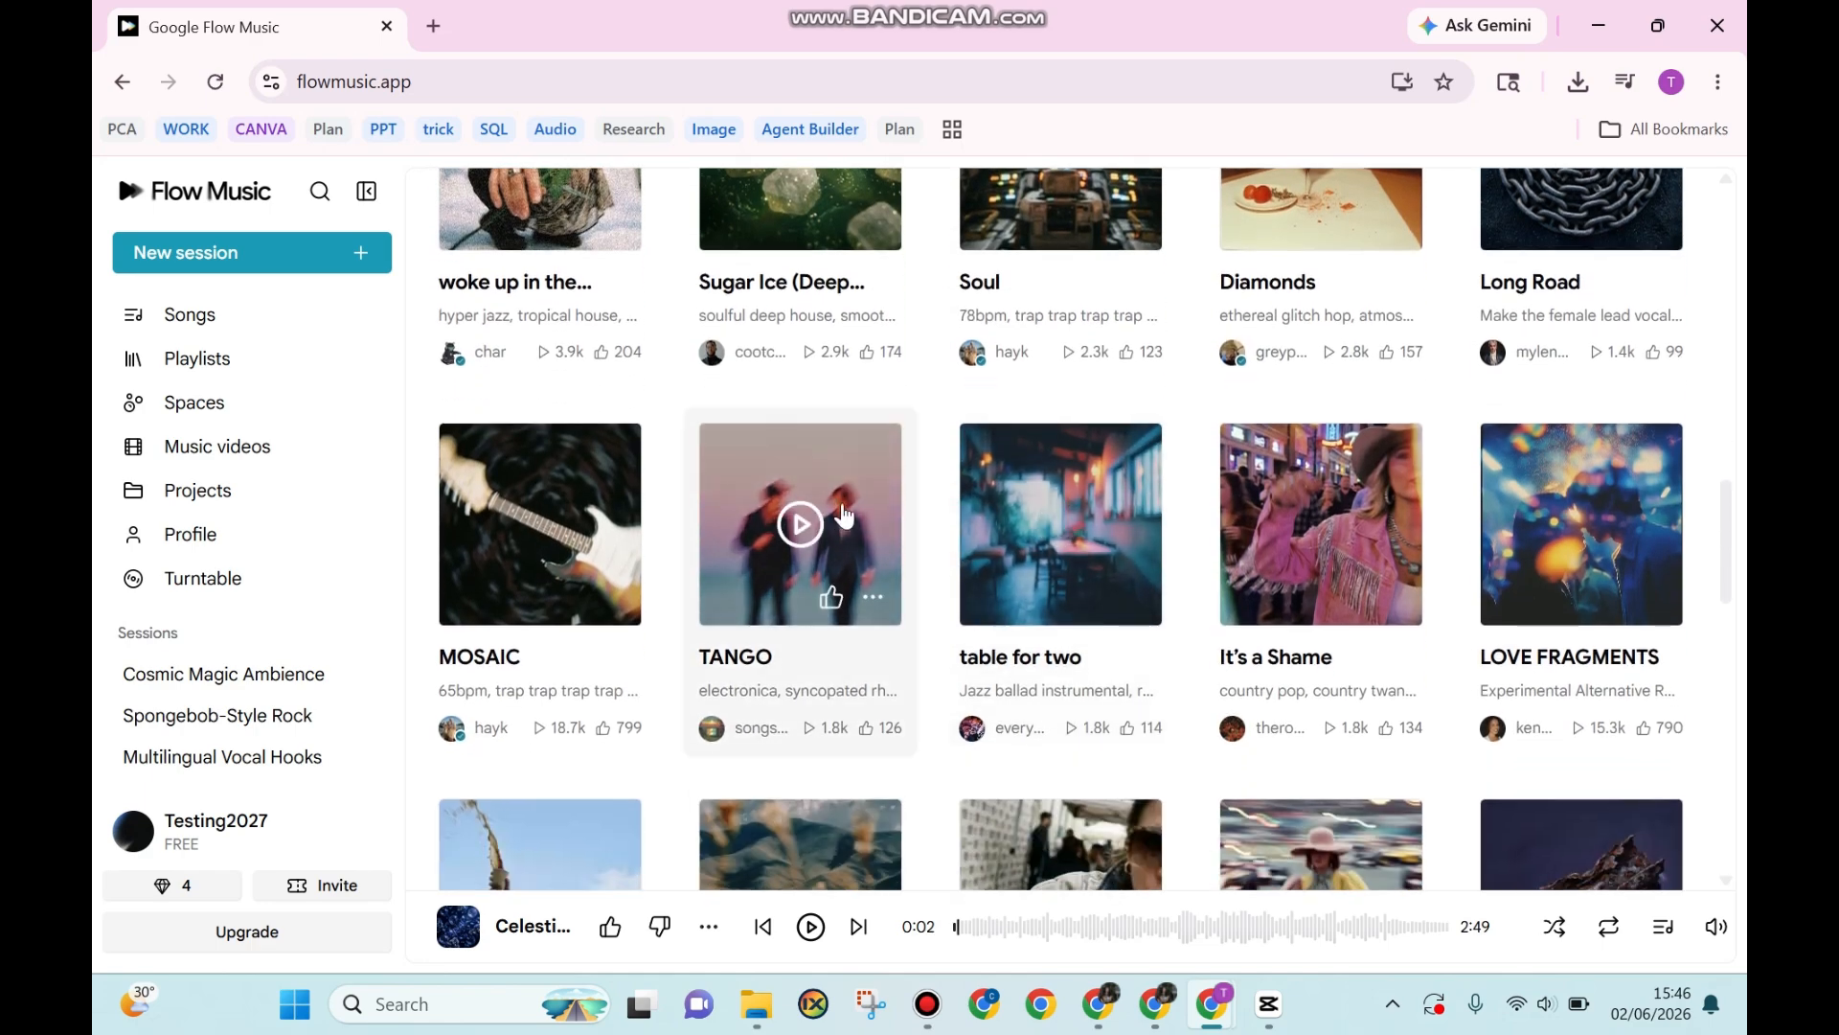
{"action": "scroll", "coordinate": [726, 542], "scroll_direction": "up", "scroll_amount": 9}
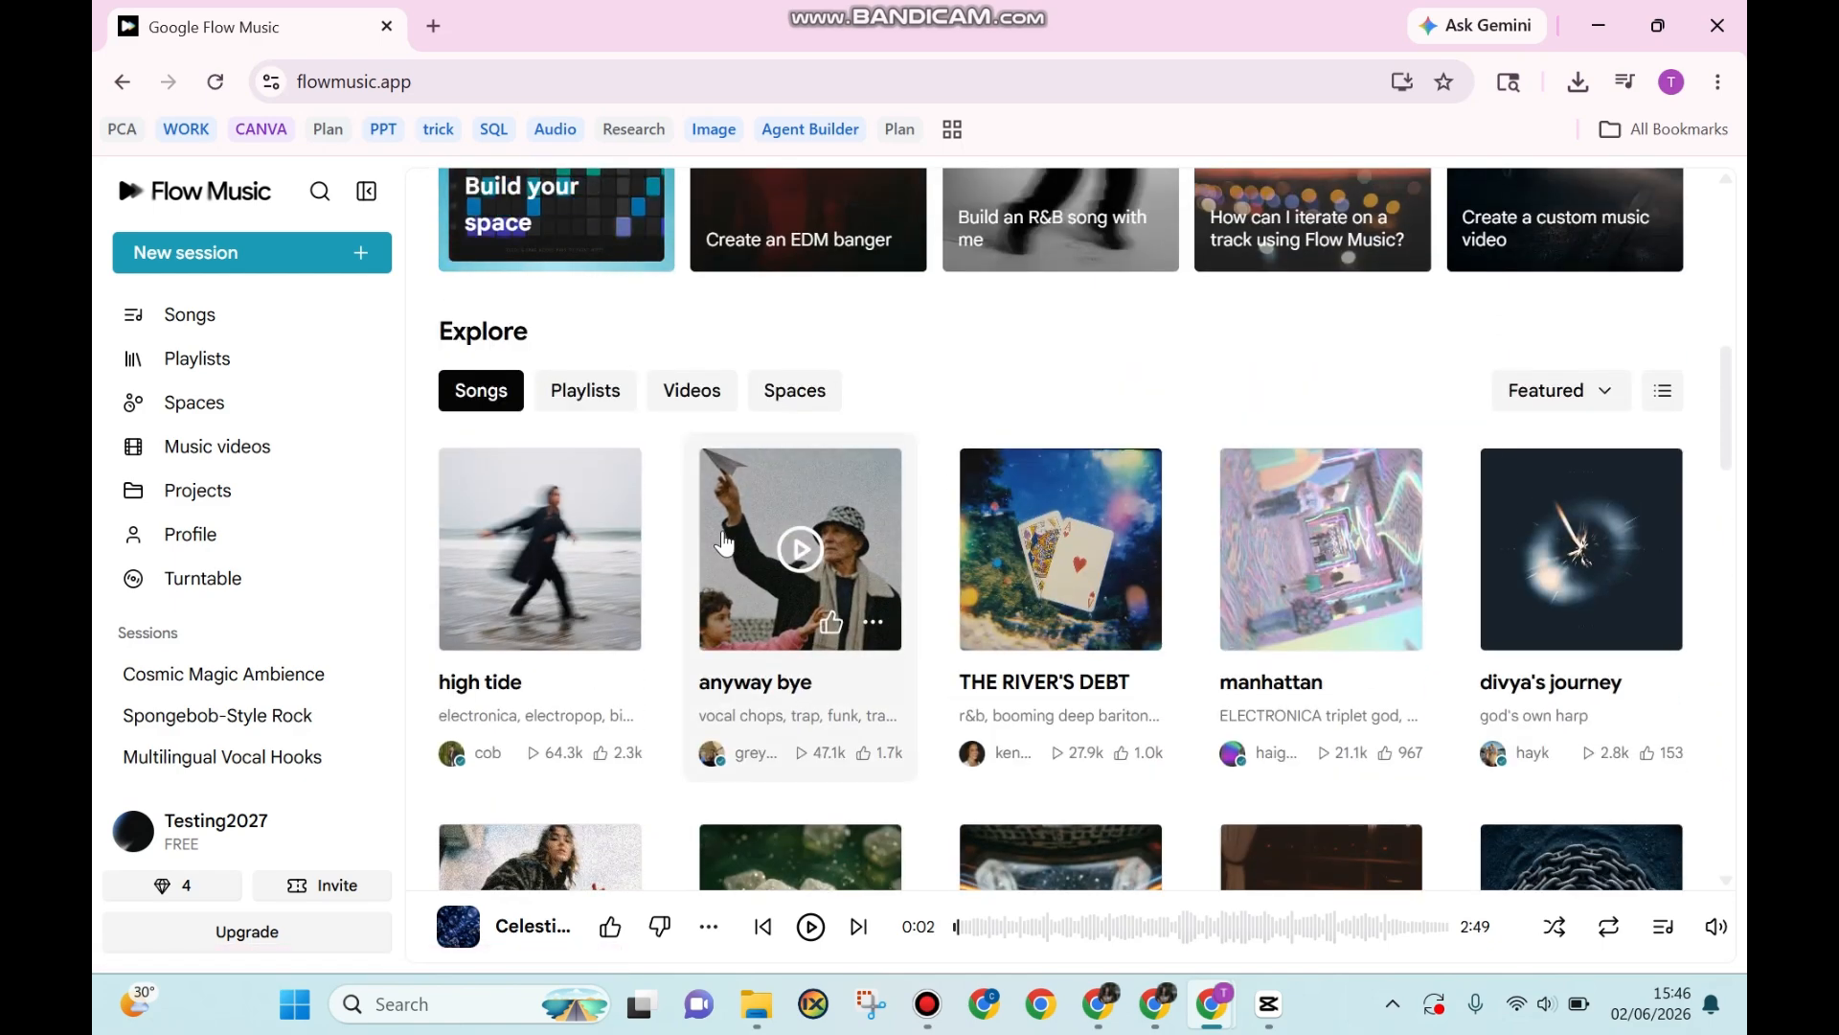
{"action": "scroll", "coordinate": [724, 542], "scroll_direction": "up", "scroll_amount": 4}
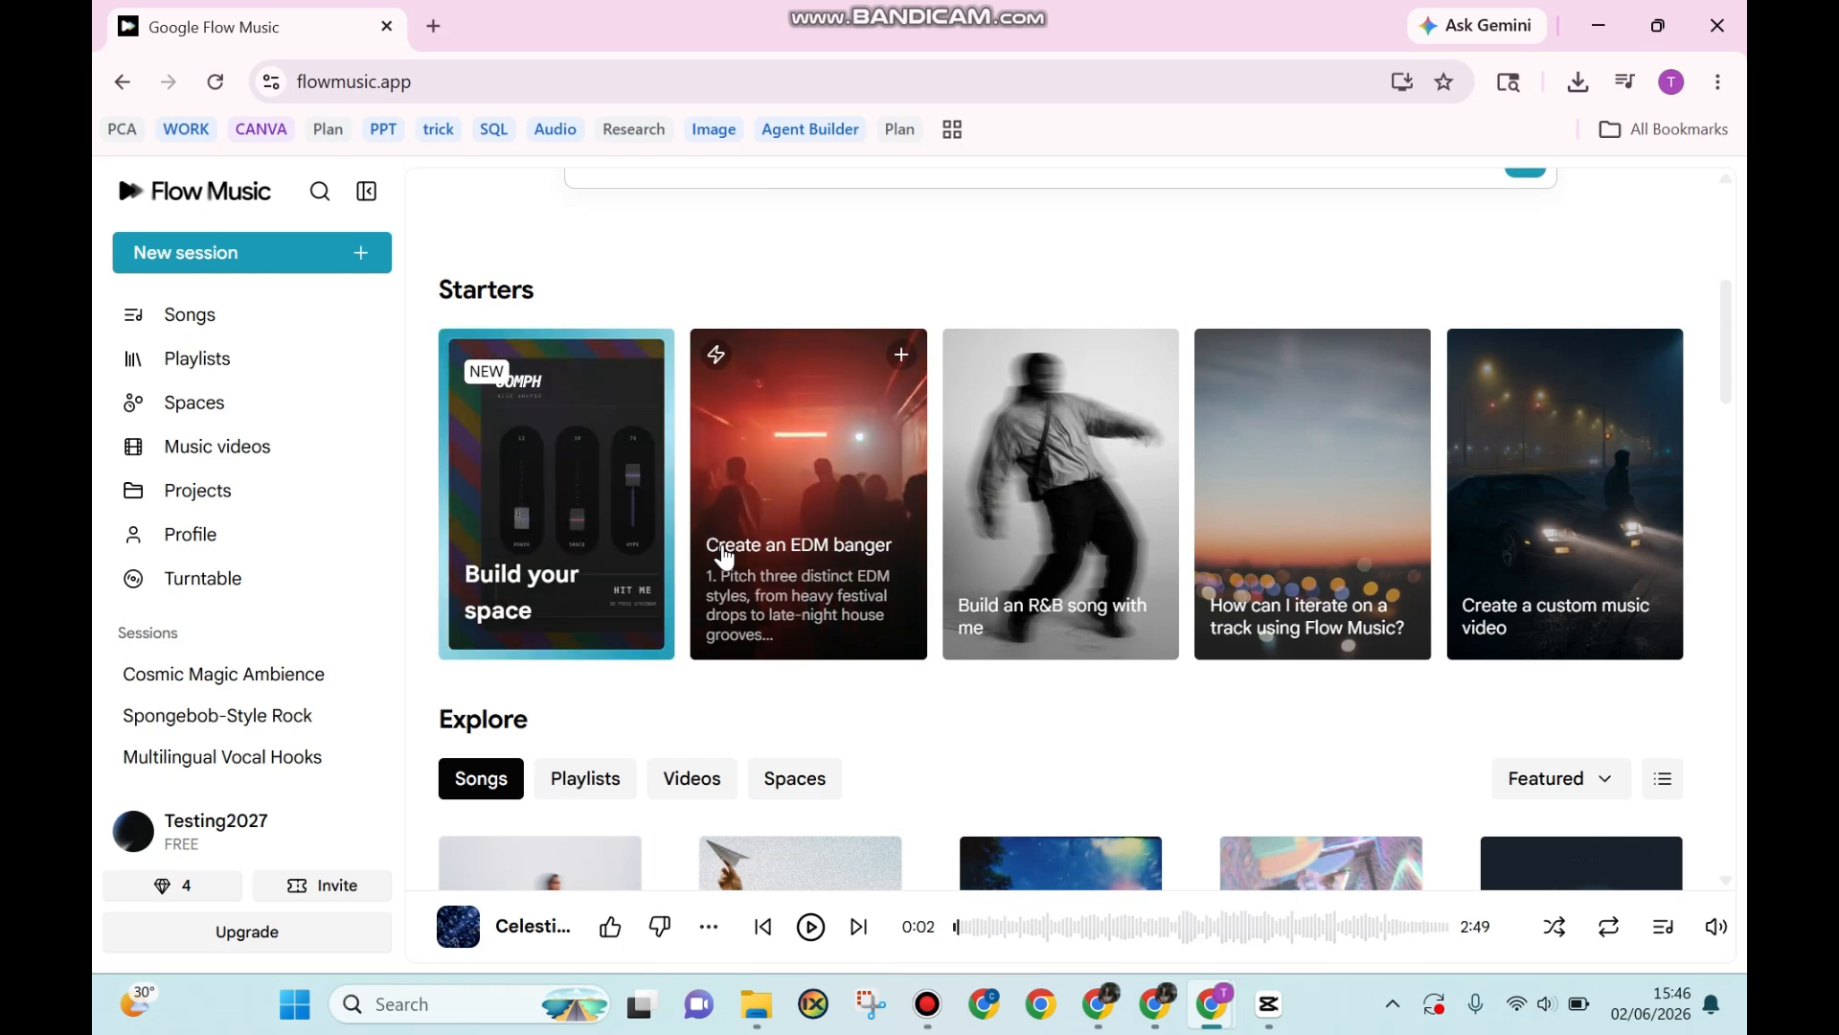
{"action": "scroll", "coordinate": [724, 556], "scroll_direction": "up", "scroll_amount": 1}
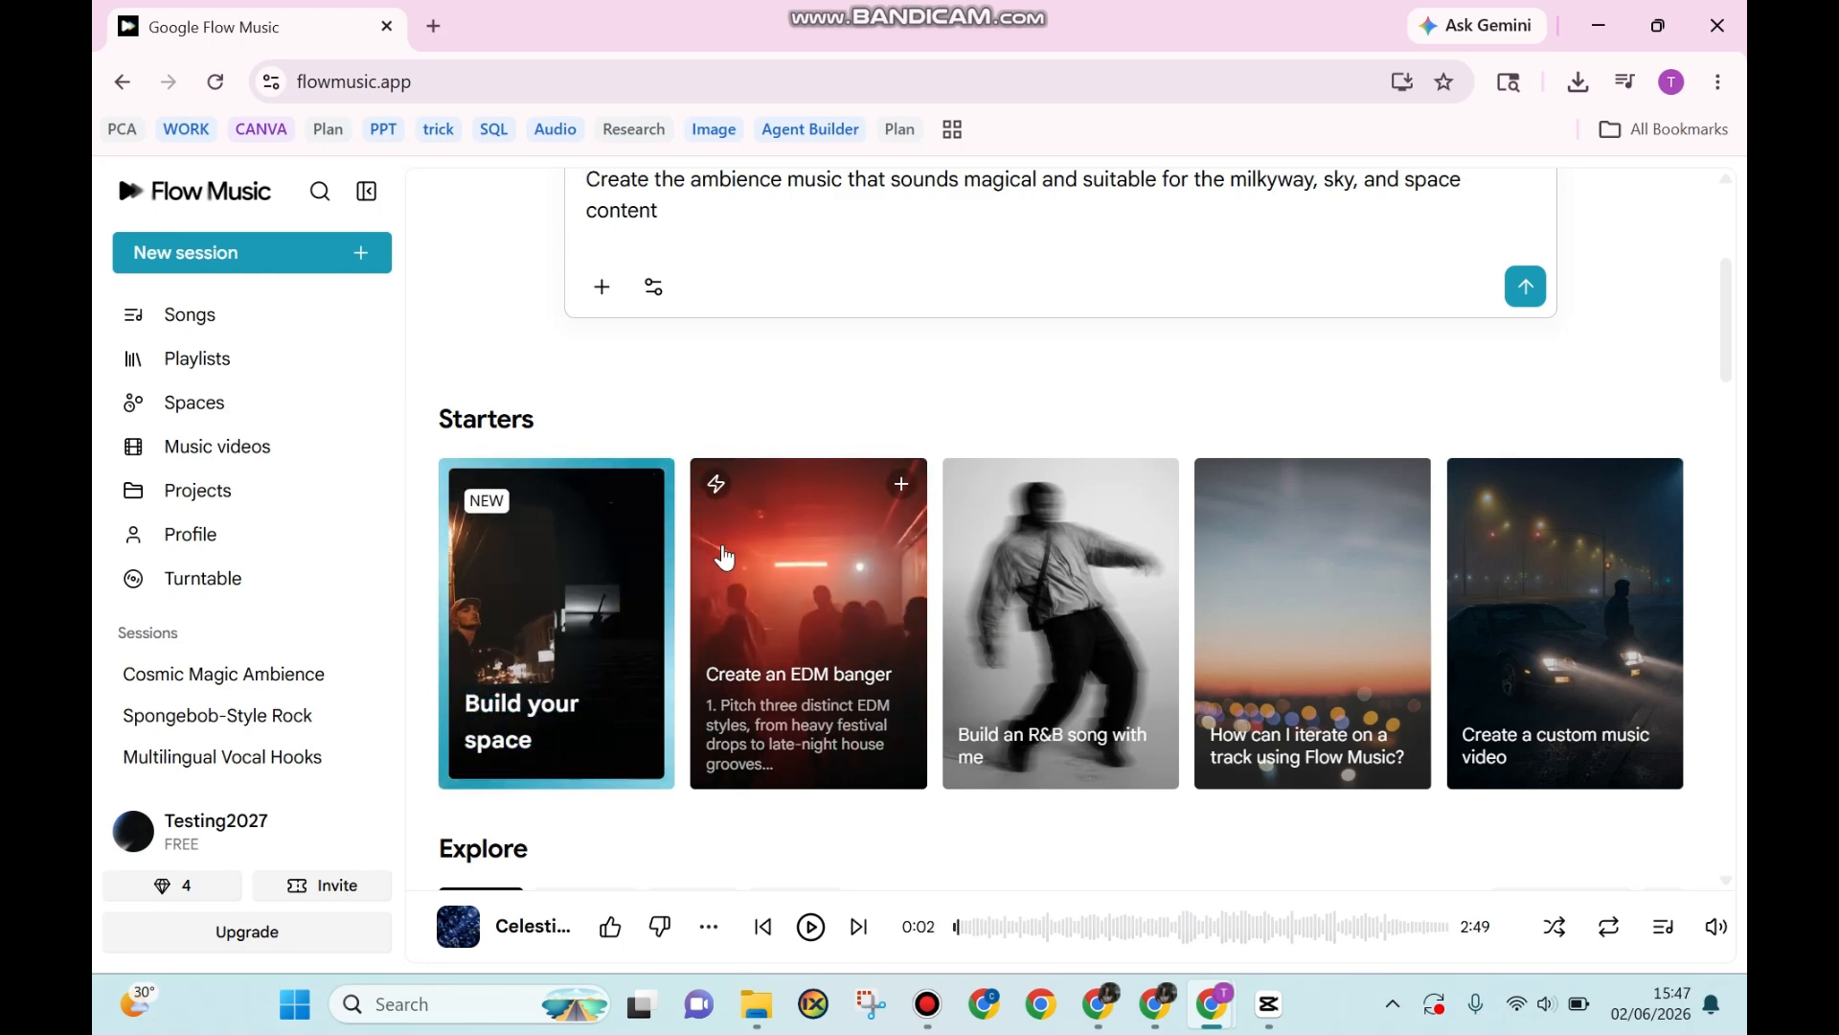
{"action": "scroll", "coordinate": [724, 556], "scroll_direction": "up", "scroll_amount": 4}
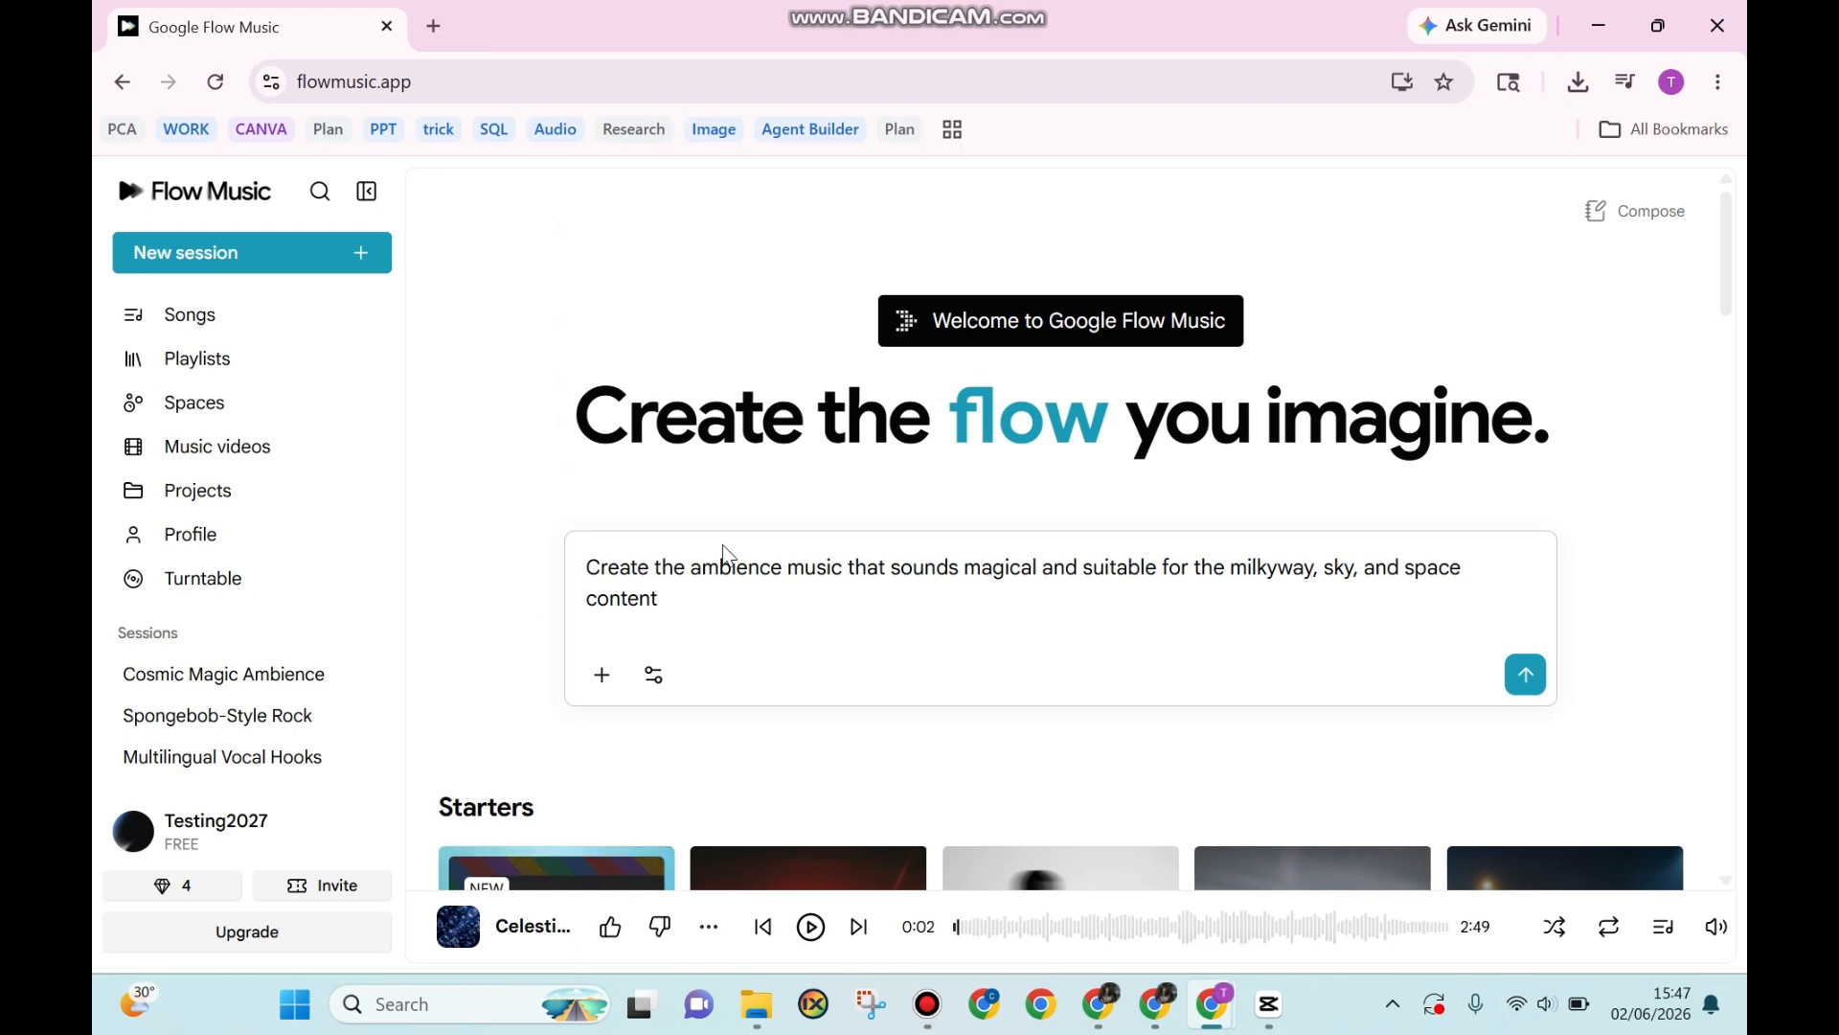